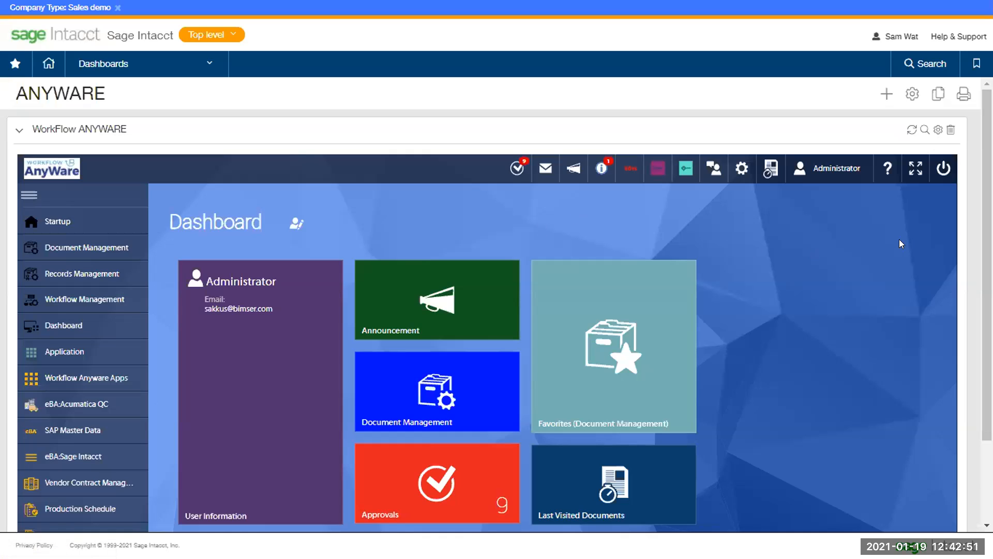
Open the Vendor Contract Management module to list its forms, archives and parameters
scroll(887, 226, "down", 2)
scroll(873, 216, "up", 2)
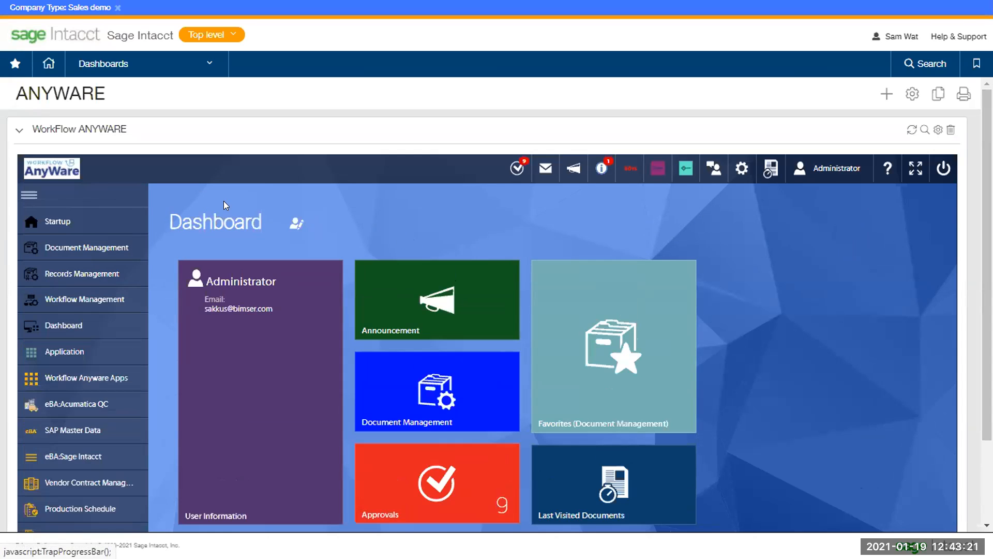
scroll(78, 331, "down", 2)
scroll(93, 363, "up", 2)
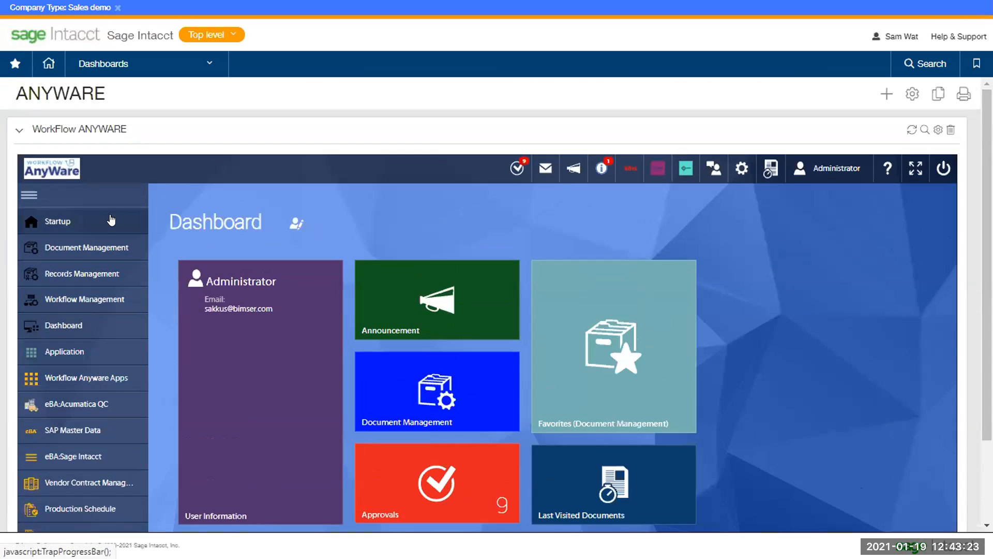
left_click(93, 476)
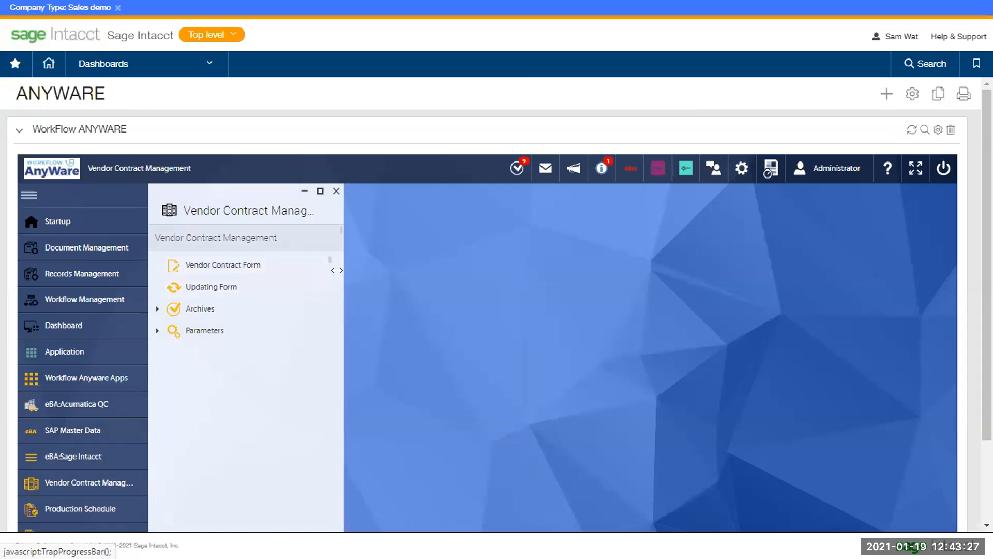
Widen the module panel, expand Parameters and start a new Vendor Contract Form with Form Type Signed
left_click_drag(343, 270, 453, 271)
left_click(251, 264)
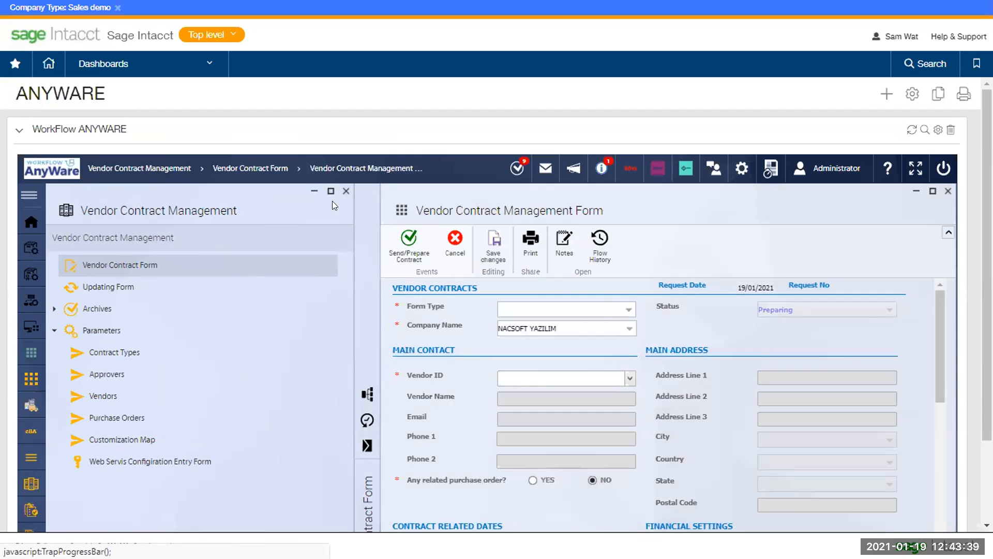
left_click(722, 283)
scroll(782, 261, "down", 2)
scroll(740, 201, "up", 2)
left_click(628, 310)
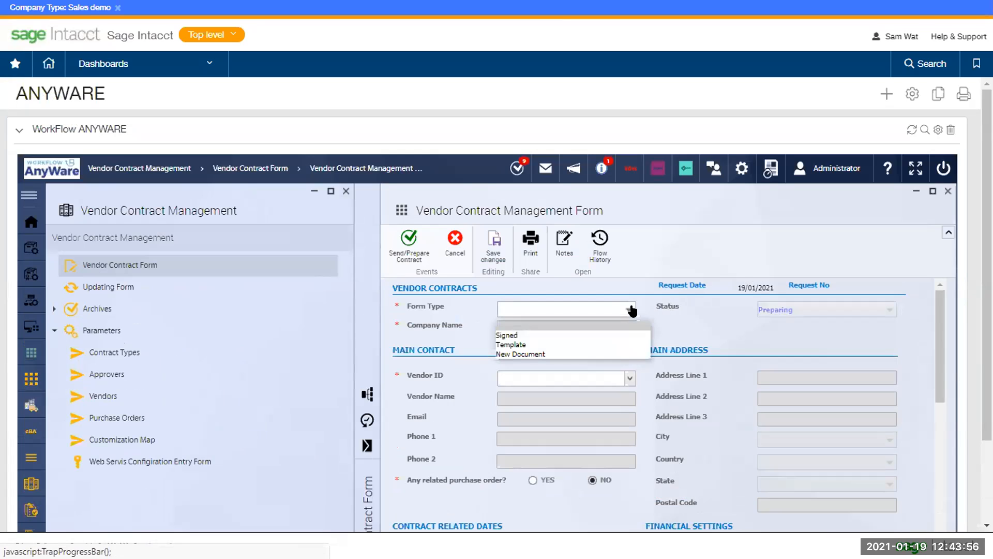
left_click(630, 336)
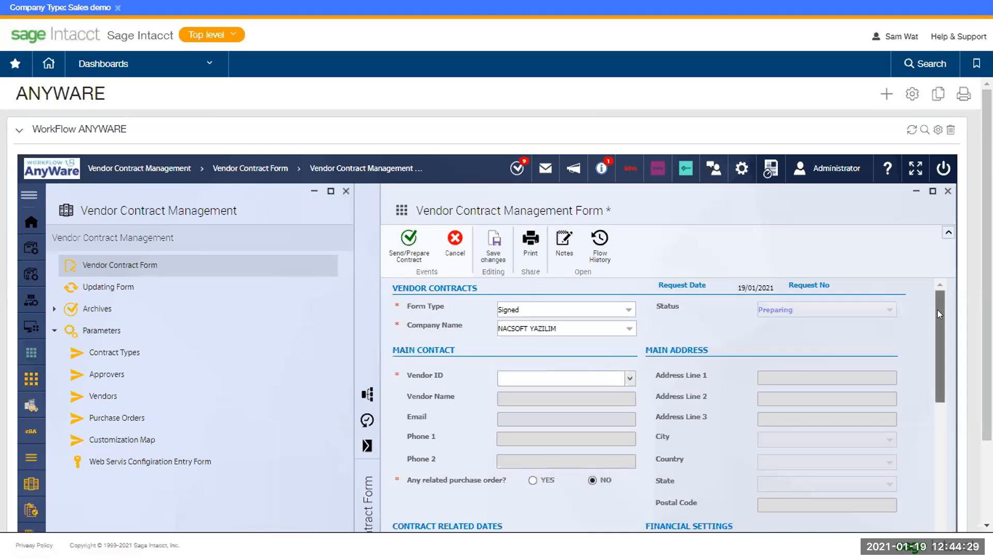
Choose AAVENDOR as the vendor so Goto Vendor Inc's contact and address details fill in
left_click_drag(938, 309, 937, 318)
left_click(631, 350)
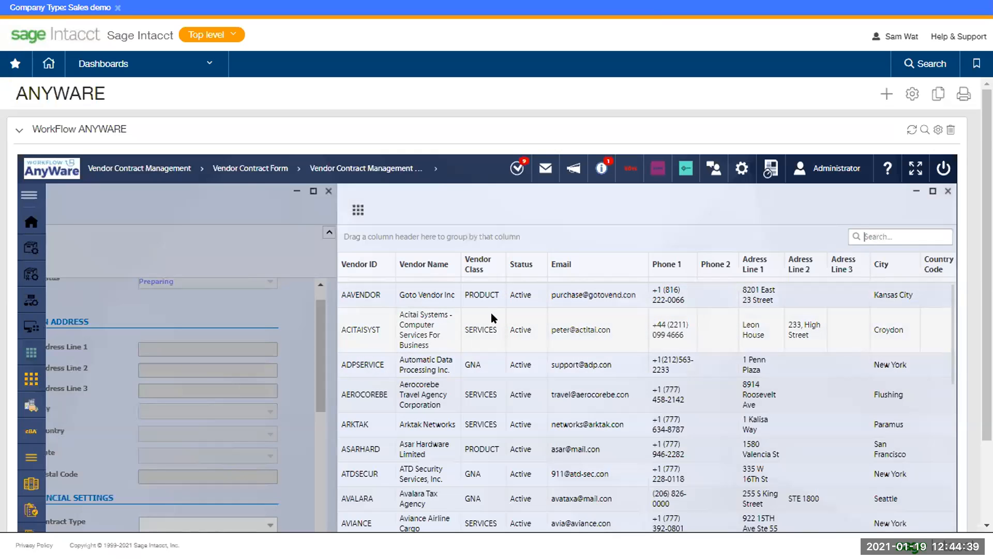
double_click(577, 299)
scroll(670, 356, "down", 1)
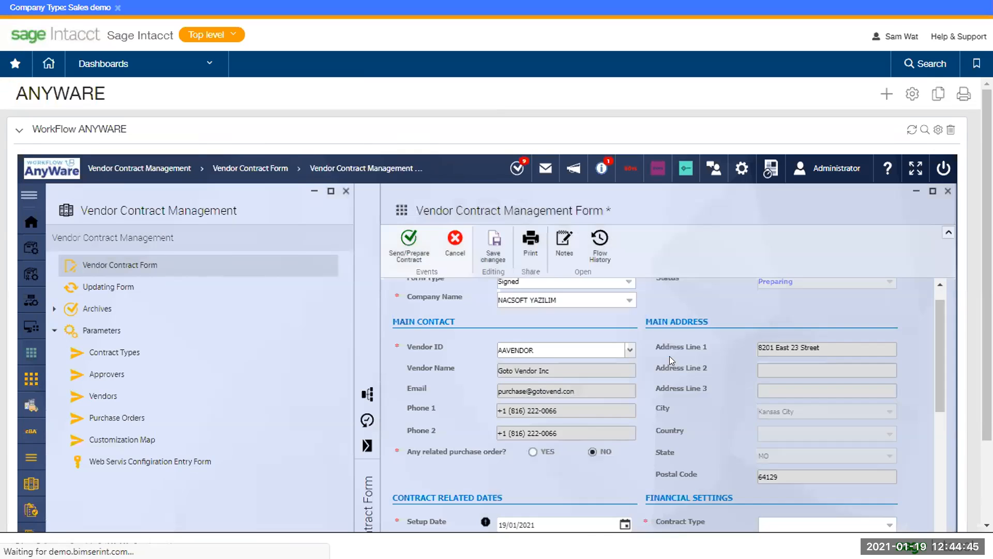
scroll(678, 353, "down", 2)
scroll(680, 352, "up", 2)
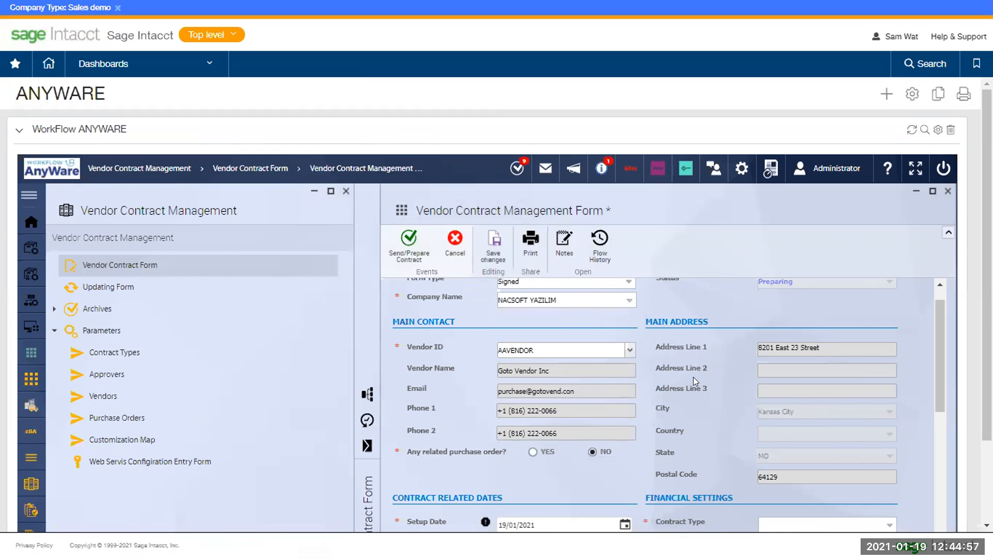
scroll(691, 383, "down", 1)
scroll(691, 383, "up", 1)
scroll(704, 328, "down", 3)
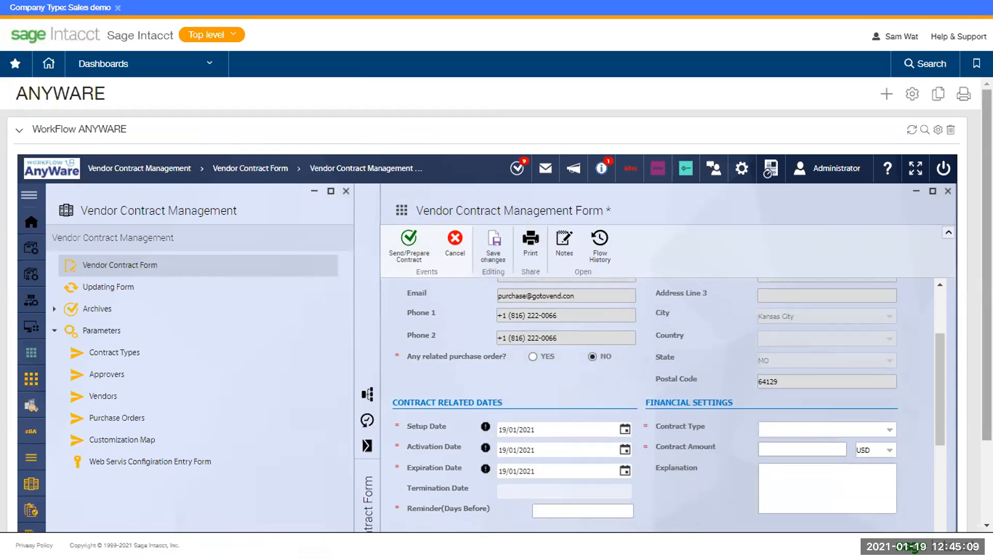
left_click_drag(936, 345, 944, 376)
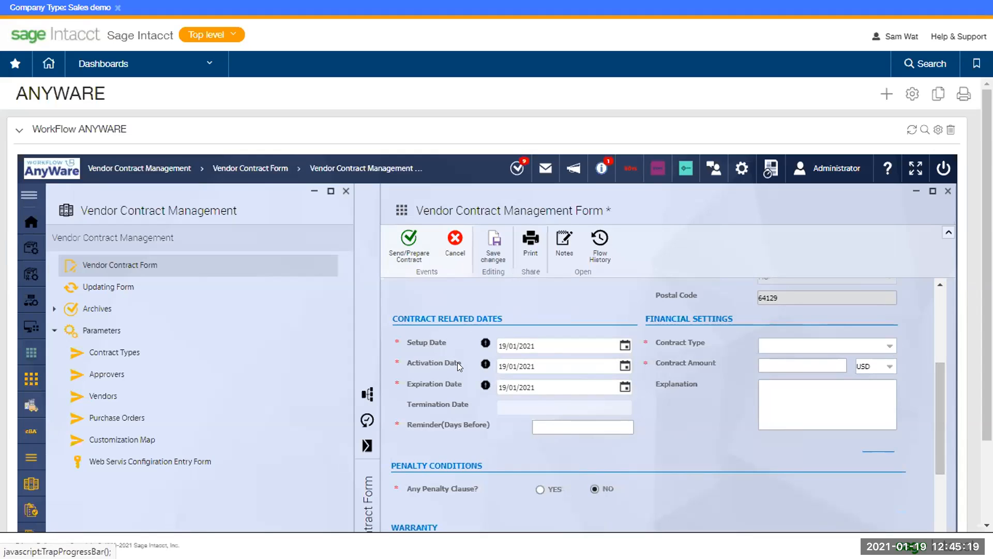
Set activation date 20/01/2021, expiration date 24/01/2021 and a 3-days-before reminder
left_click(624, 367)
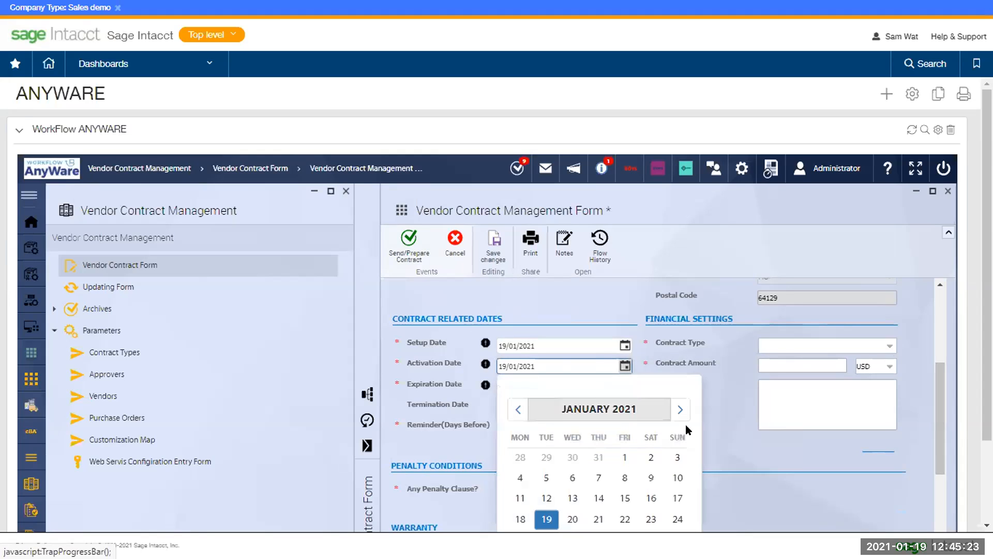
left_click(570, 519)
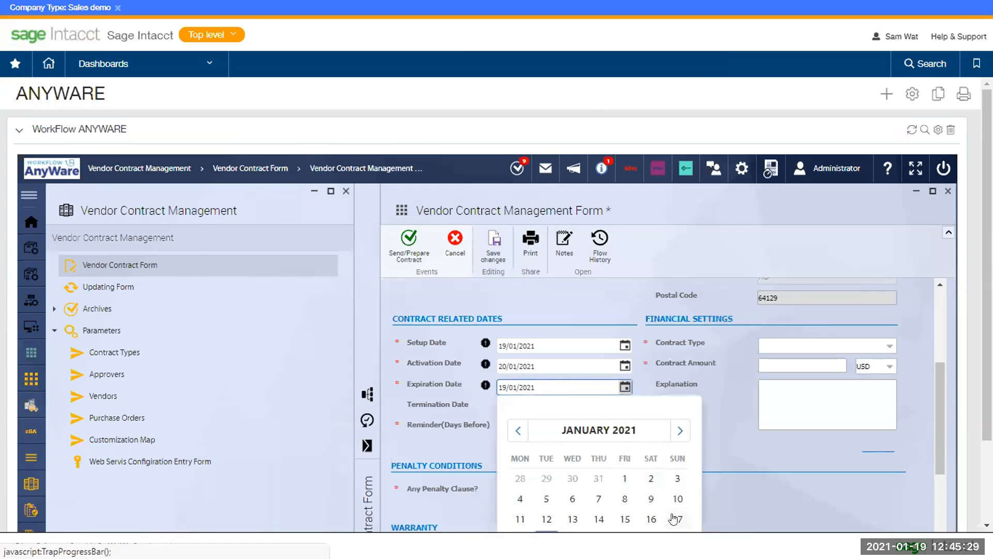
left_click(678, 492)
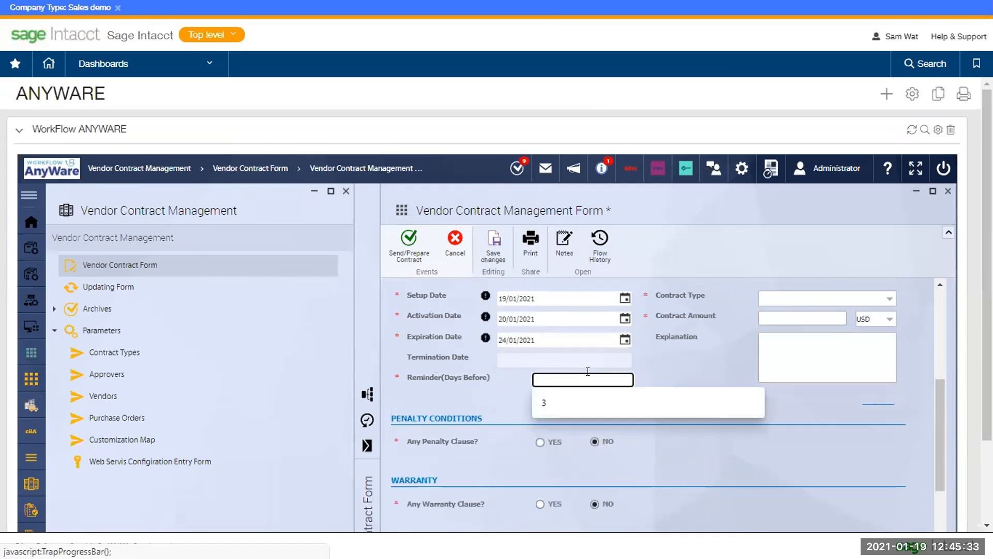
left_click(598, 427)
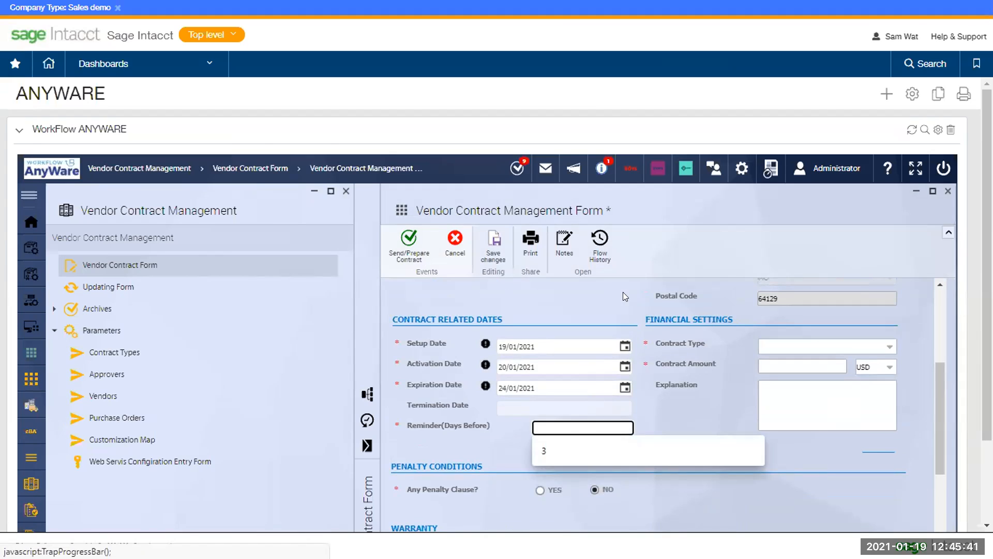
left_click(573, 444)
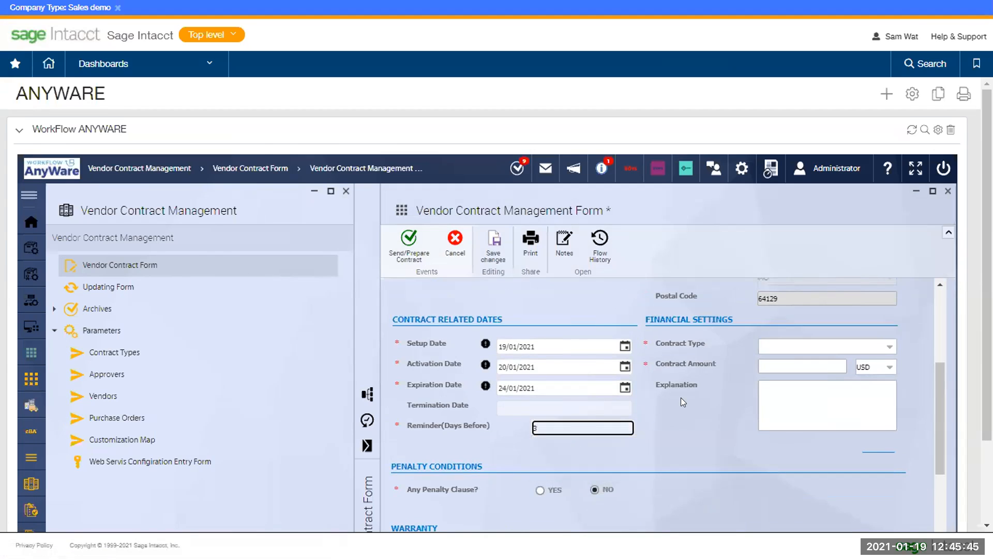
left_click(700, 345)
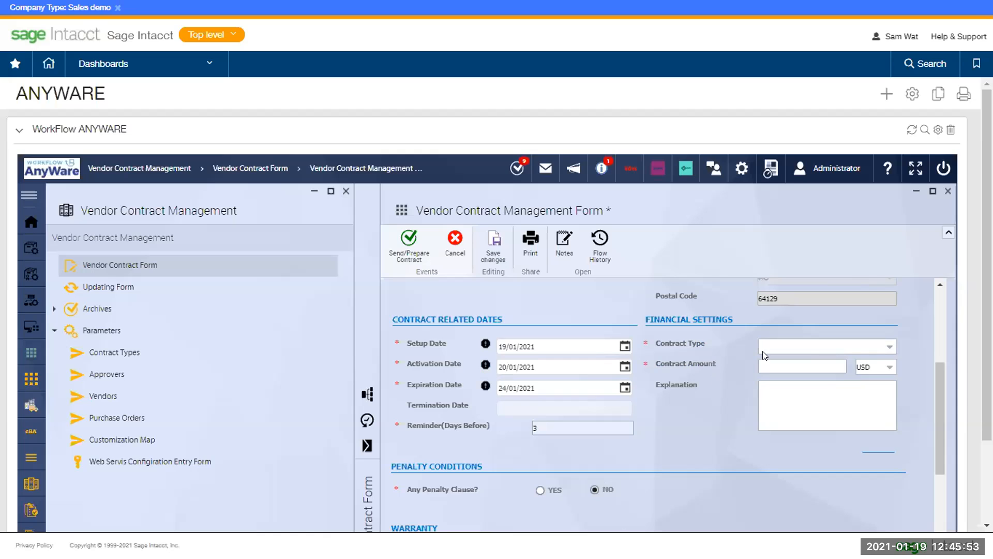
Set Contract Type to PARTNERSHIP AGREEMENT and Contract Amount to 1000 USD
left_click(885, 348)
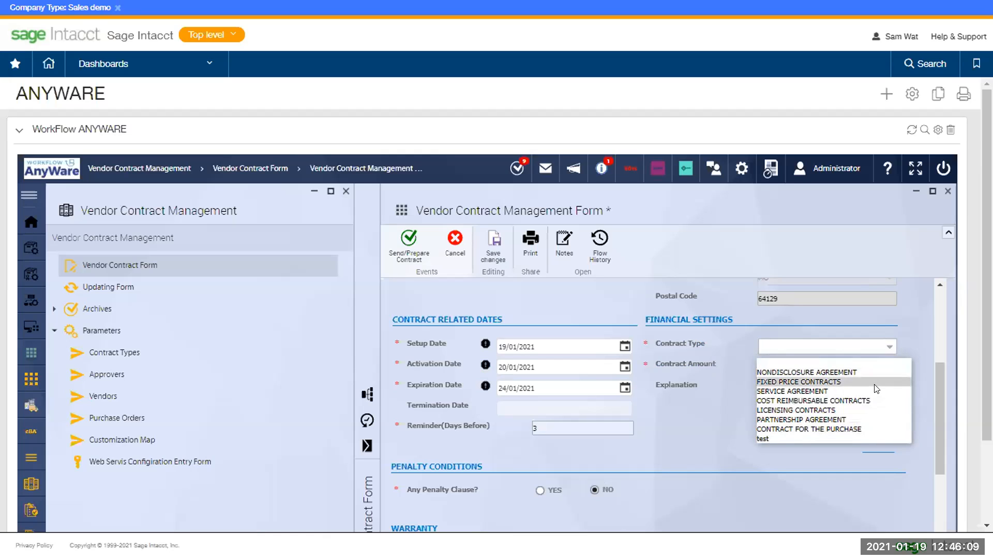
left_click(865, 418)
left_click(831, 361)
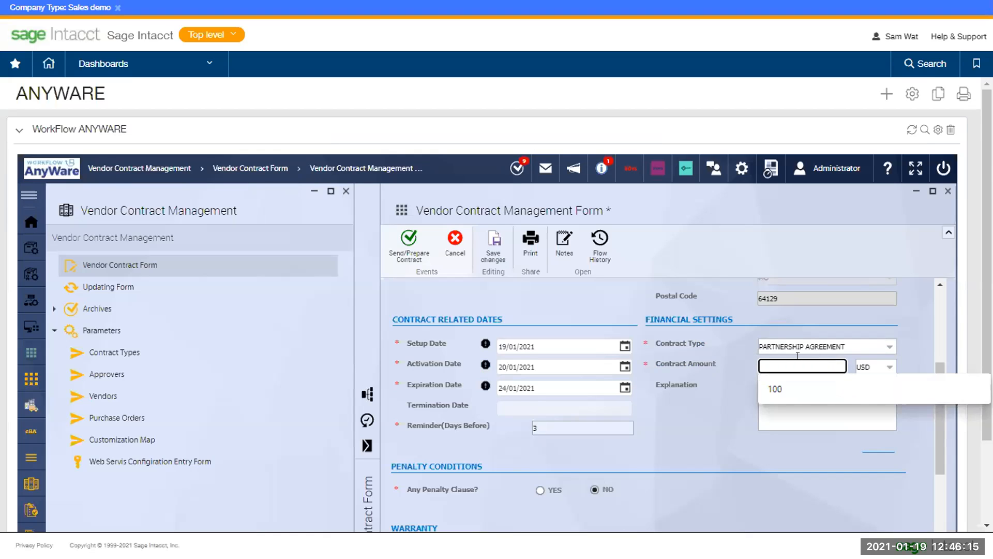
type("1000")
left_click(879, 368)
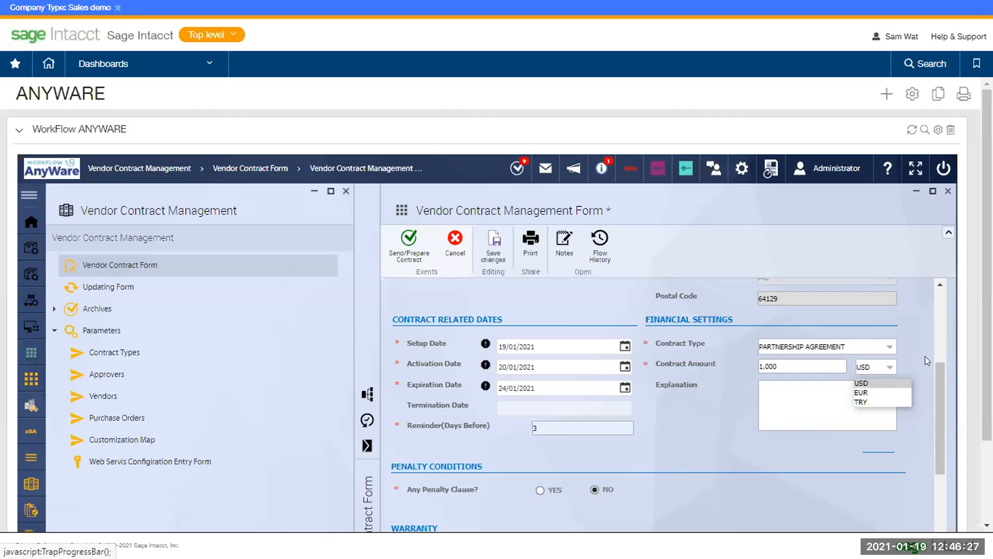
left_click(797, 382)
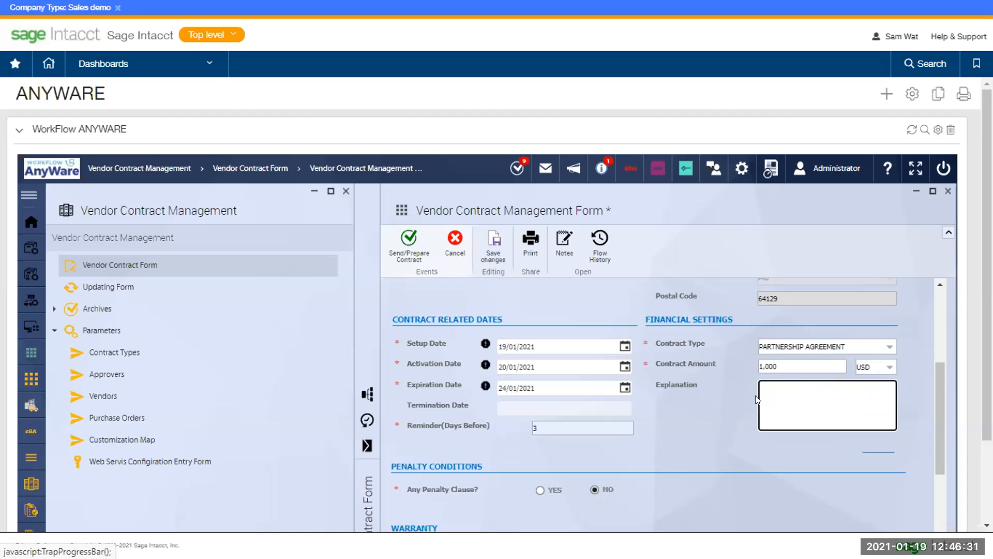
Paste the text 'Explanation' into the contract's Explanation box
double_click(681, 382)
key("ctrl+c")
left_click(775, 404)
key("ctrl+v")
left_click_drag(935, 398, 930, 453)
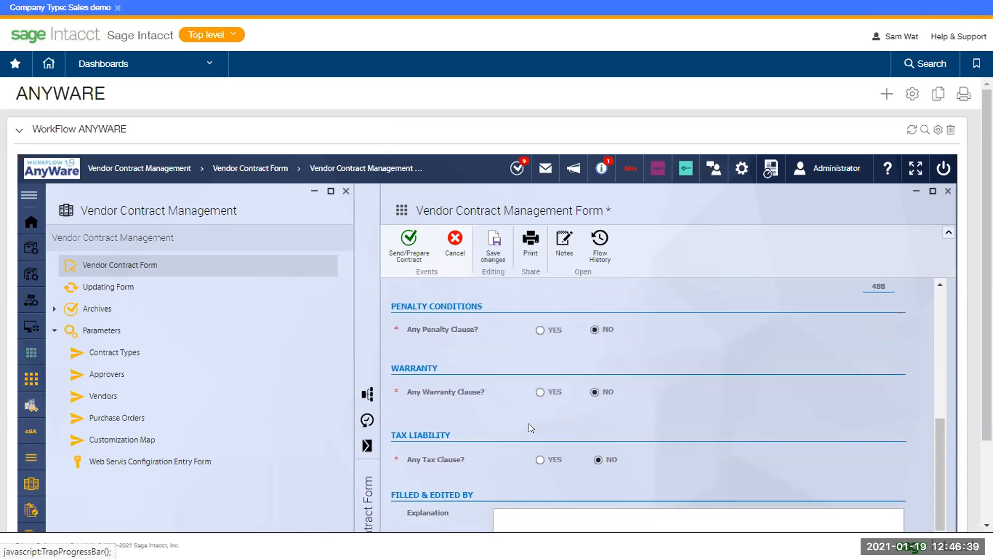
Switch the penalty, warranty and tax clauses on for the contract
left_click(540, 331)
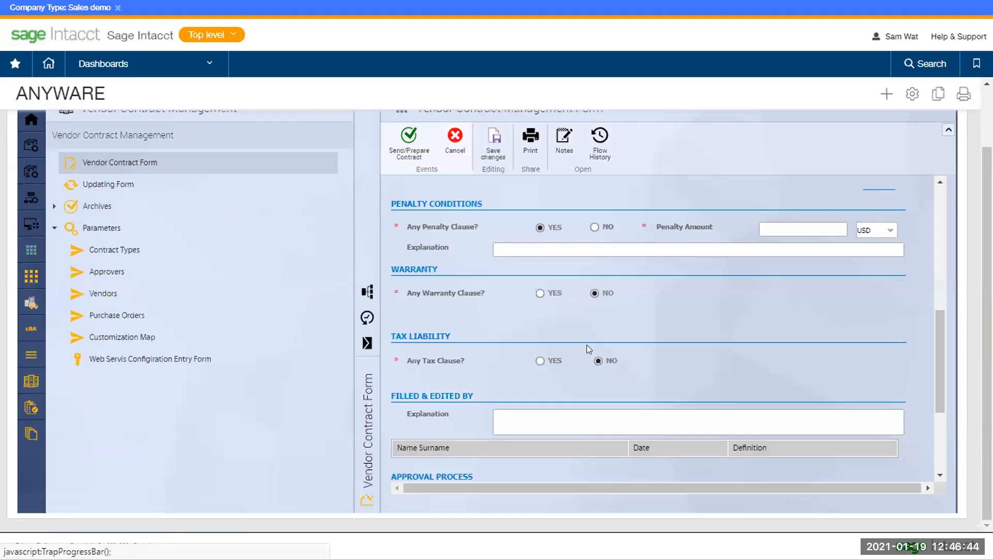
scroll(587, 344, "up", 1)
left_click(541, 340)
left_click(541, 411)
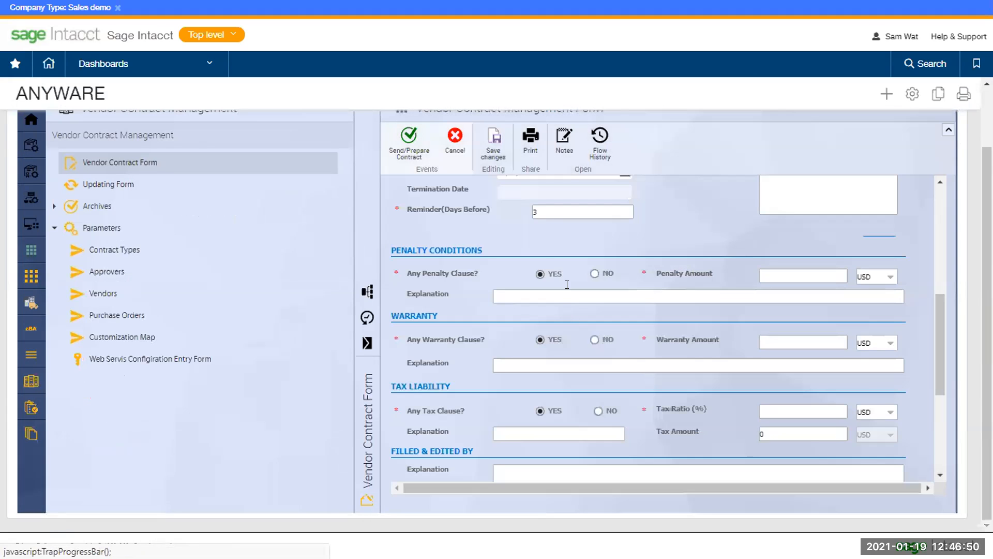
Enter penalty amount 100, warranty amount 500 and tax ratio 5%, giving tax amount 50
left_click(790, 274)
type("100")
left_click(799, 342)
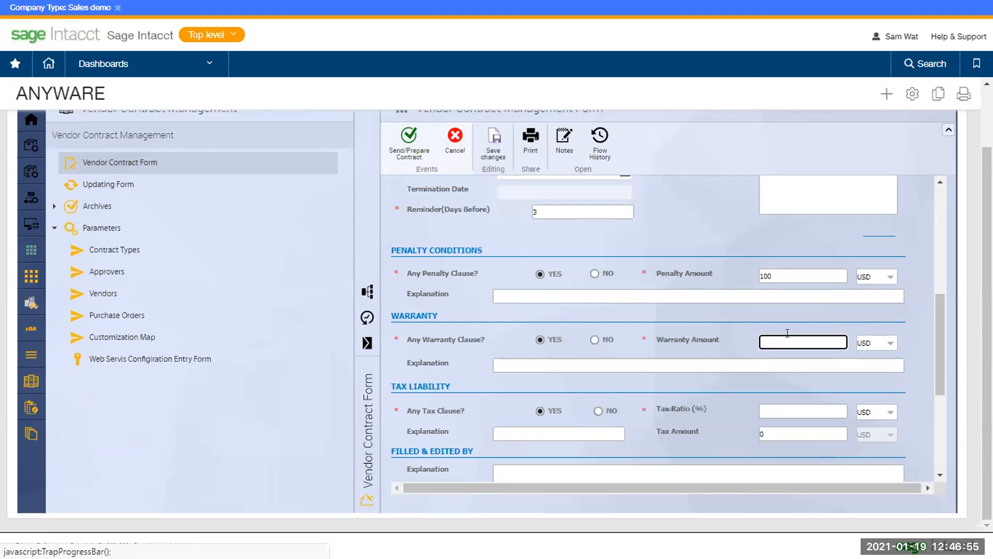
key("BackSpace")
key("BackSpace")
key("BackSpace")
type("500")
left_click(773, 404)
type("5")
left_click(675, 408)
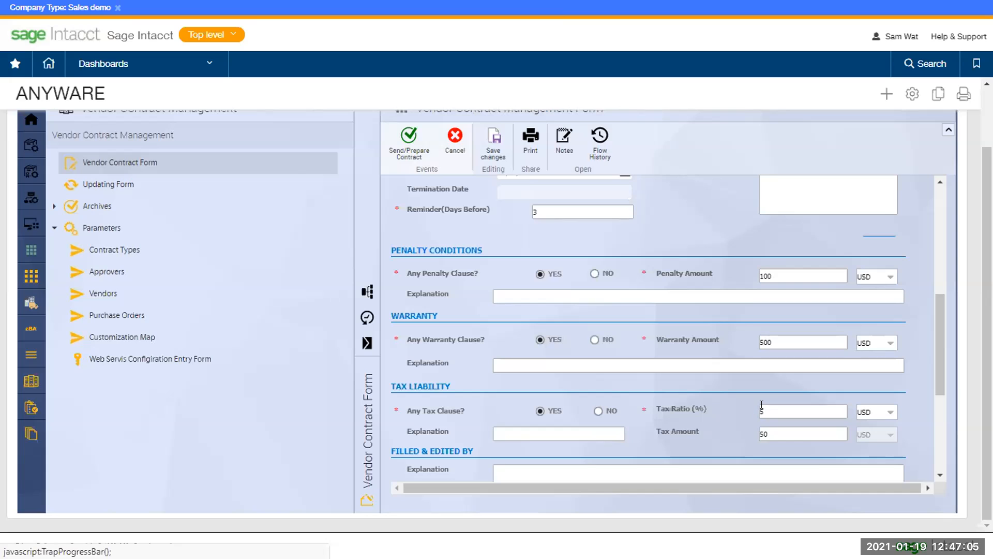
left_click_drag(939, 329, 947, 407)
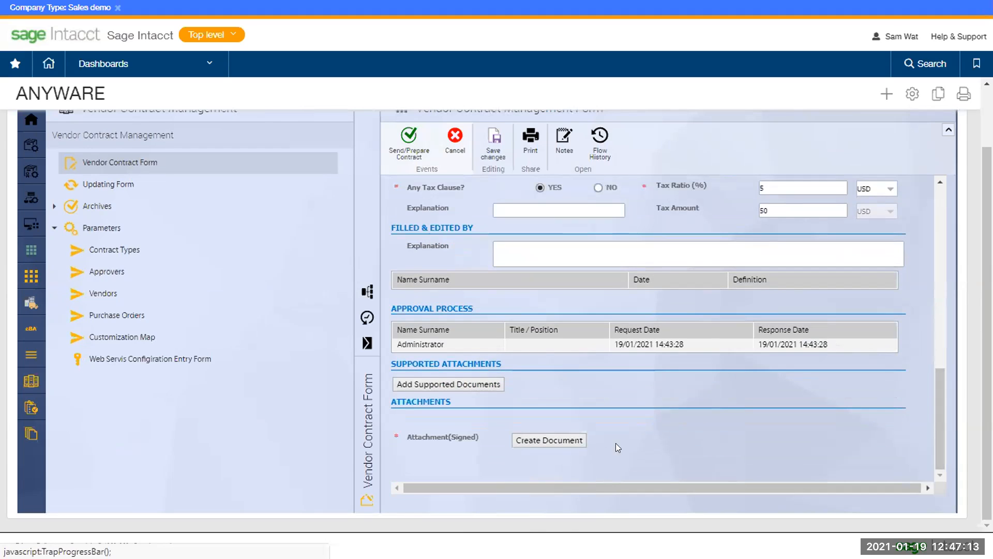
left_click(570, 440)
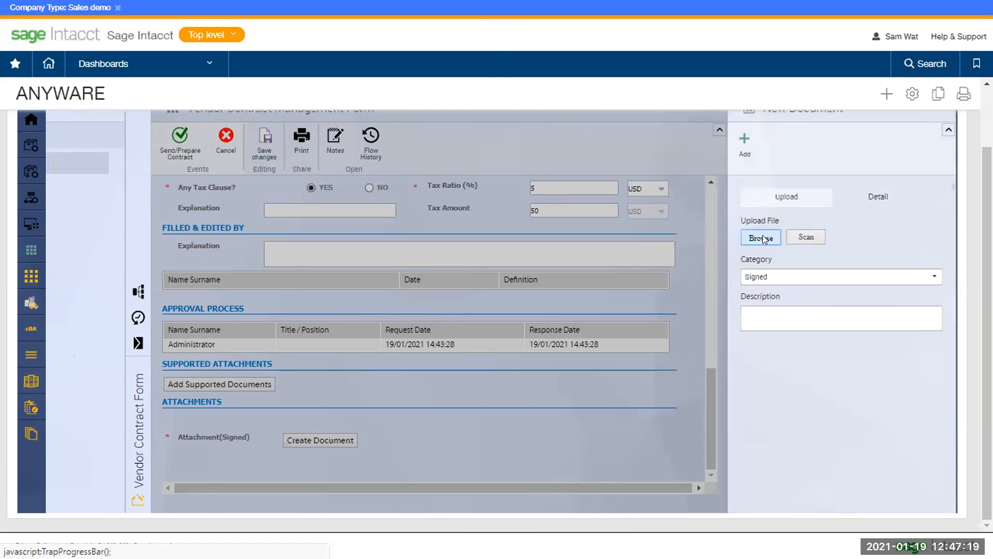
Upload ExampleSigned.pdf from Downloads, found by searching 'sign', as the contract's document
left_click(762, 239)
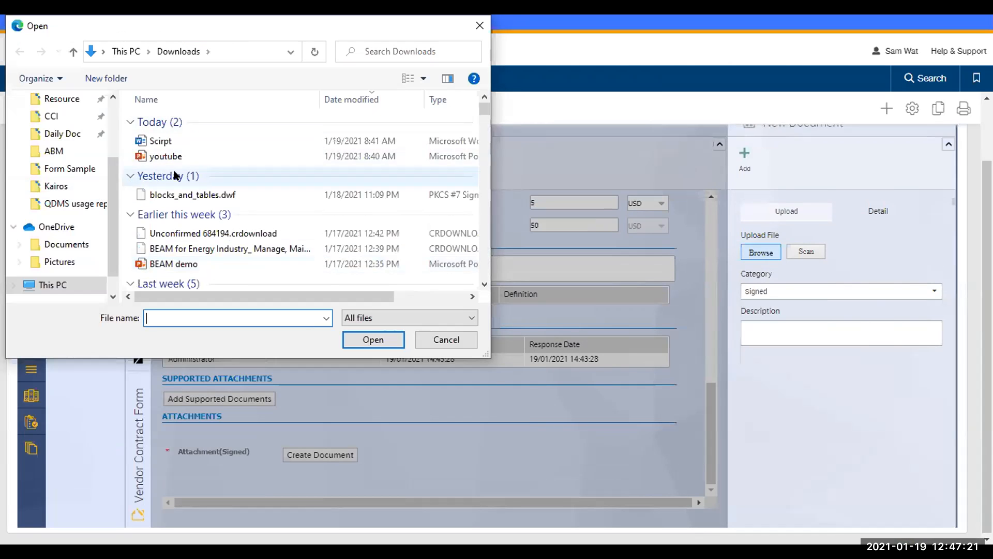
scroll(59, 129, "up", 3)
left_click(60, 128)
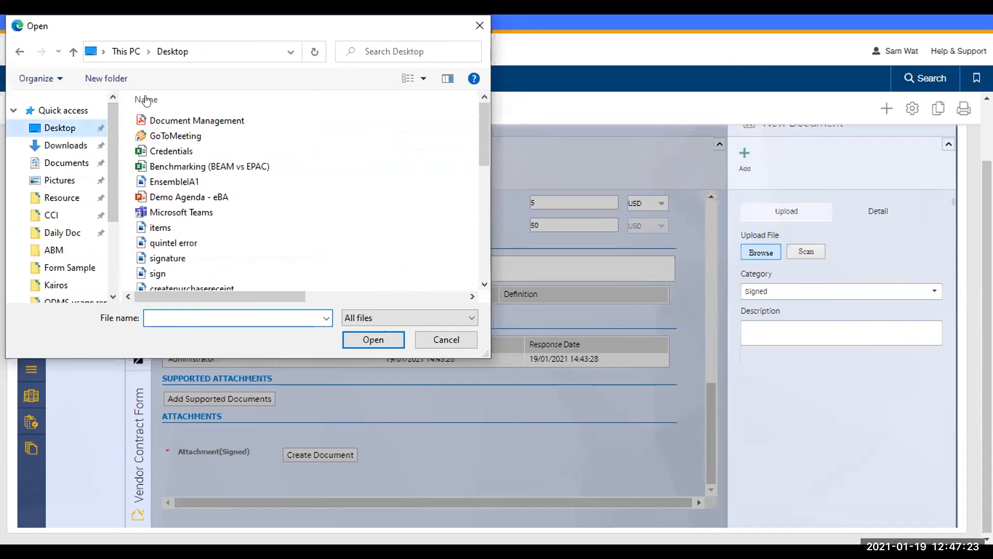
left_click(379, 52)
left_click(65, 145)
left_click(379, 53)
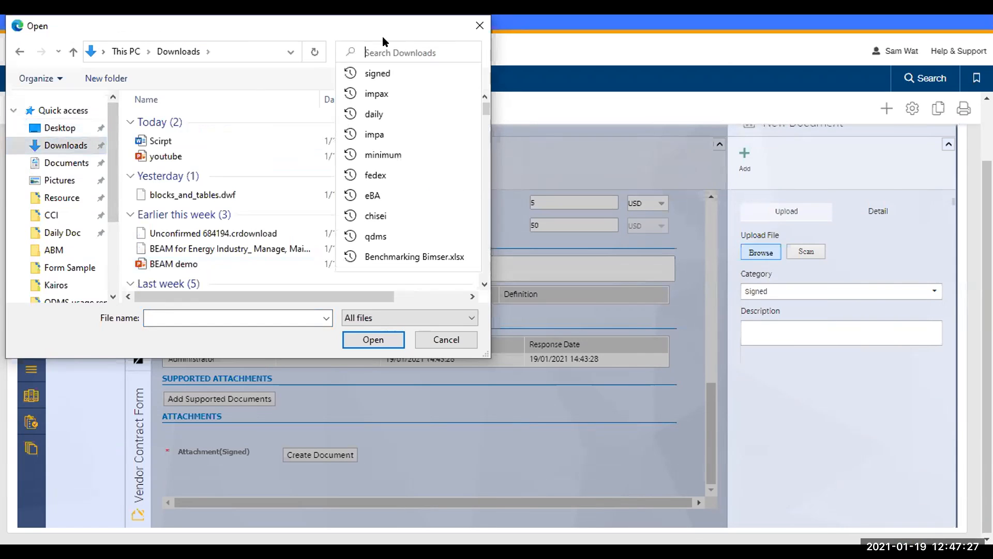
type("sign")
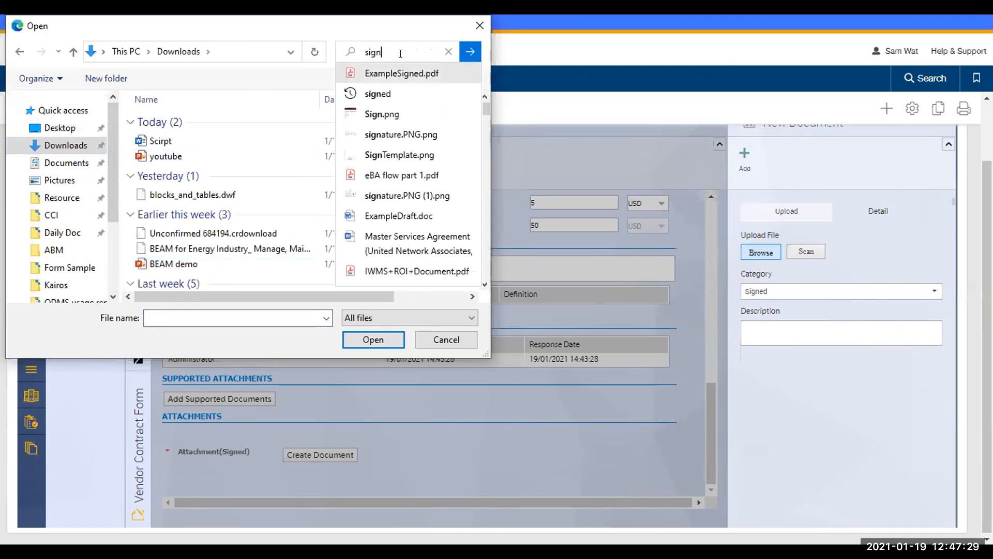
key("Down")
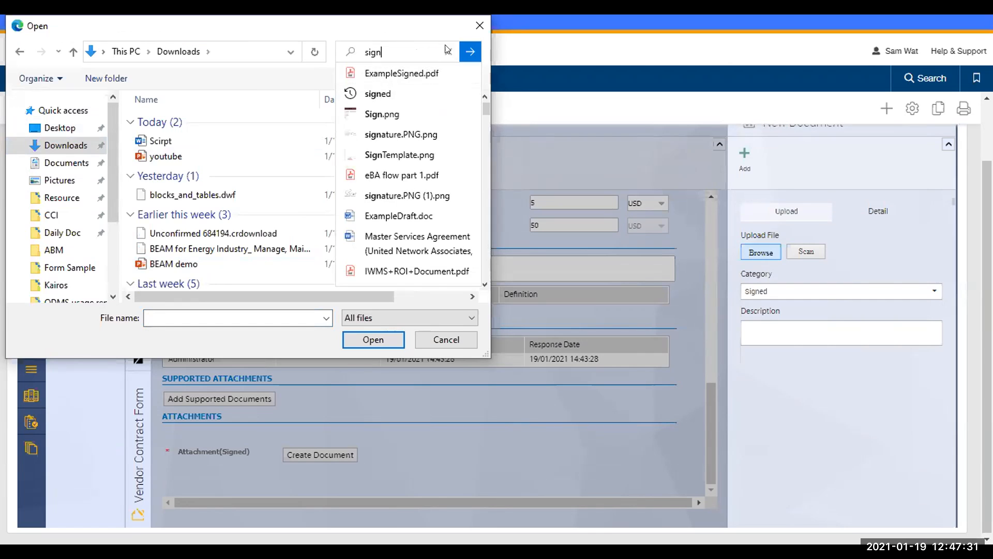
left_click(466, 52)
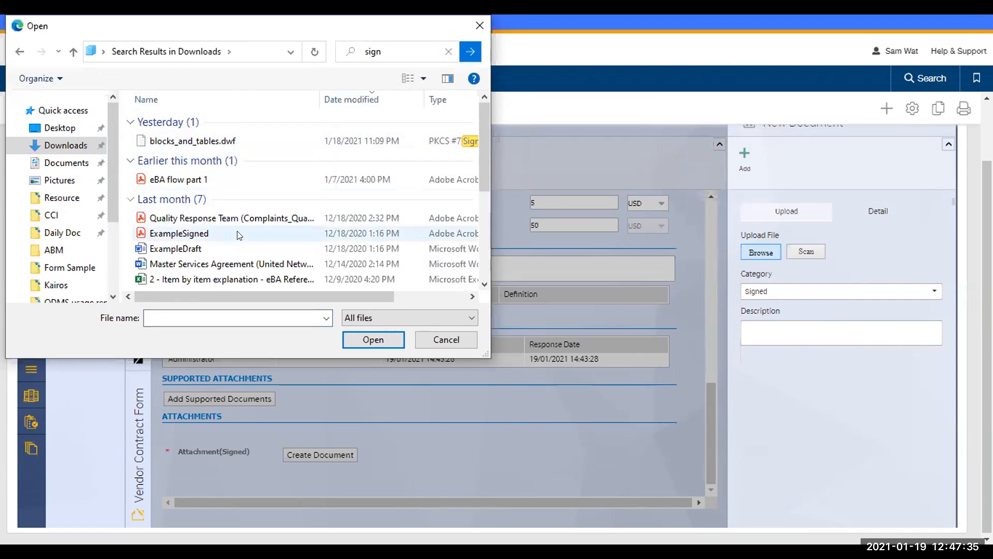
left_click(331, 233)
left_click(378, 339)
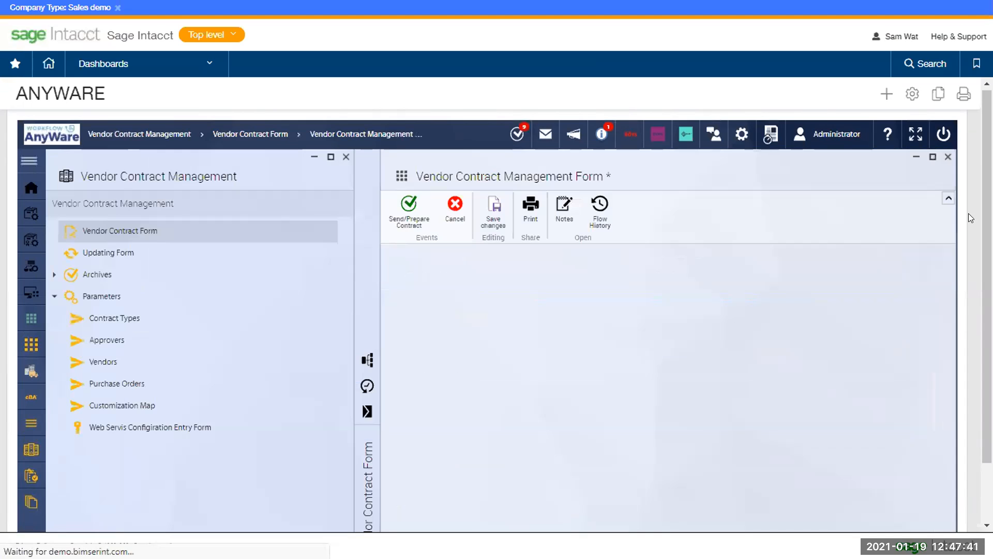
scroll(940, 331, "down", 3)
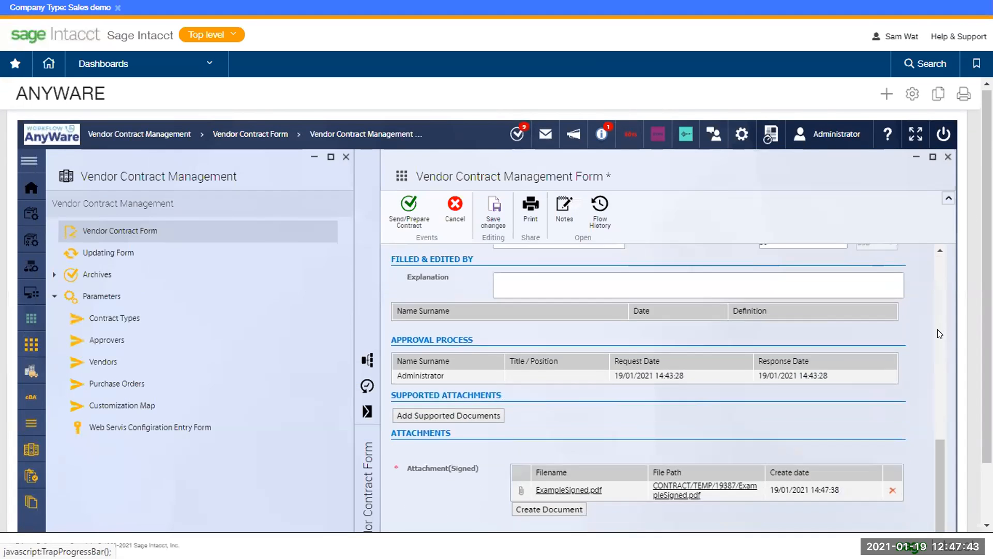
left_click(687, 421)
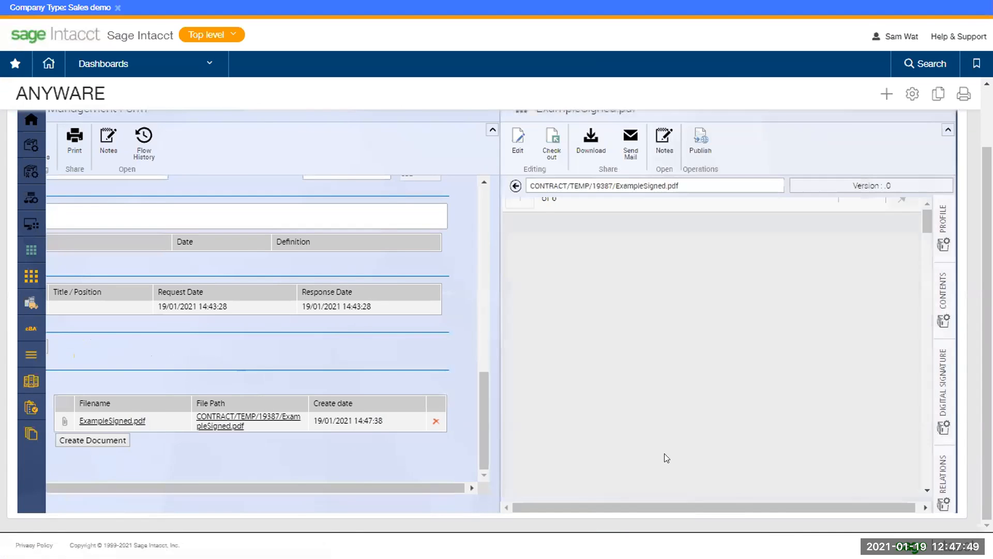
scroll(833, 301, "down", 10)
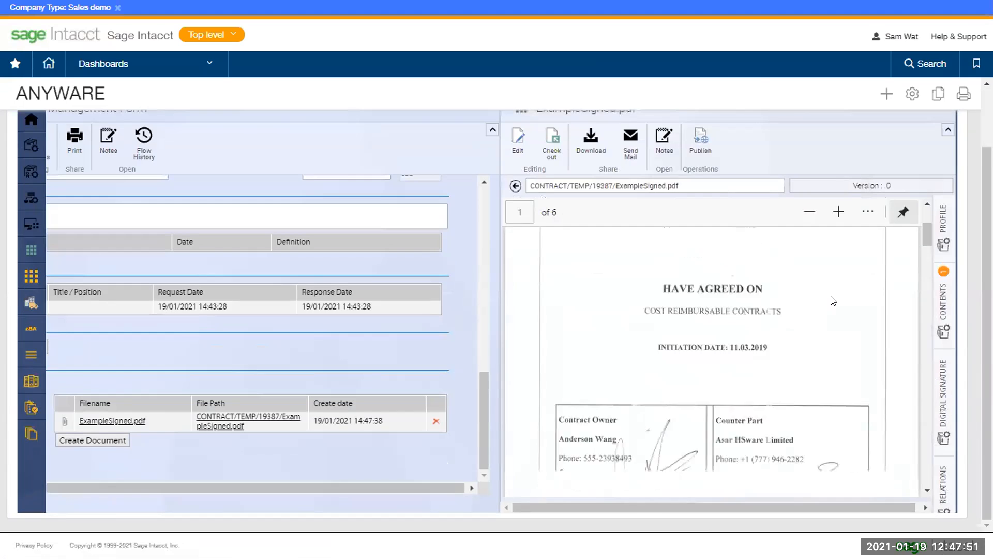
scroll(831, 301, "down", 10)
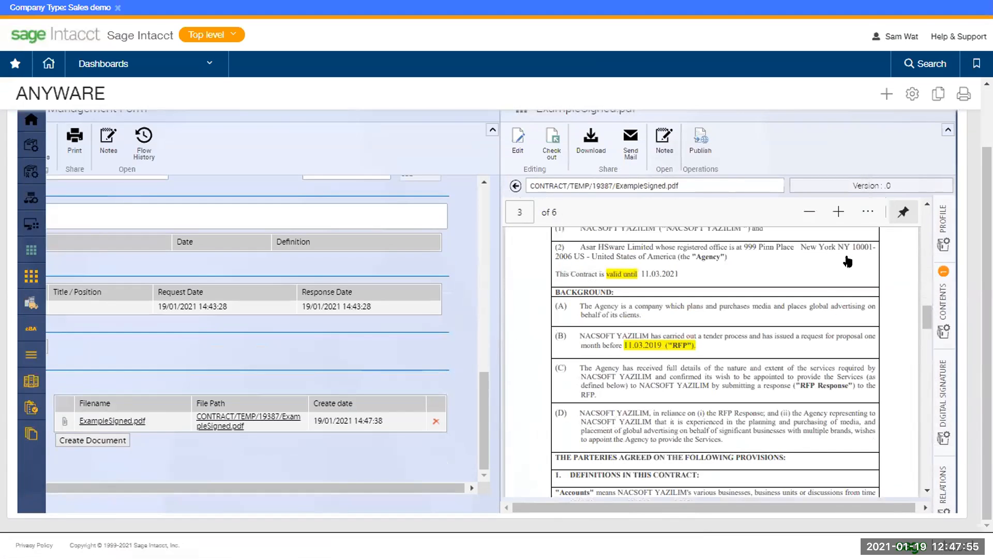
scroll(939, 179, "up", 2)
left_click(949, 191)
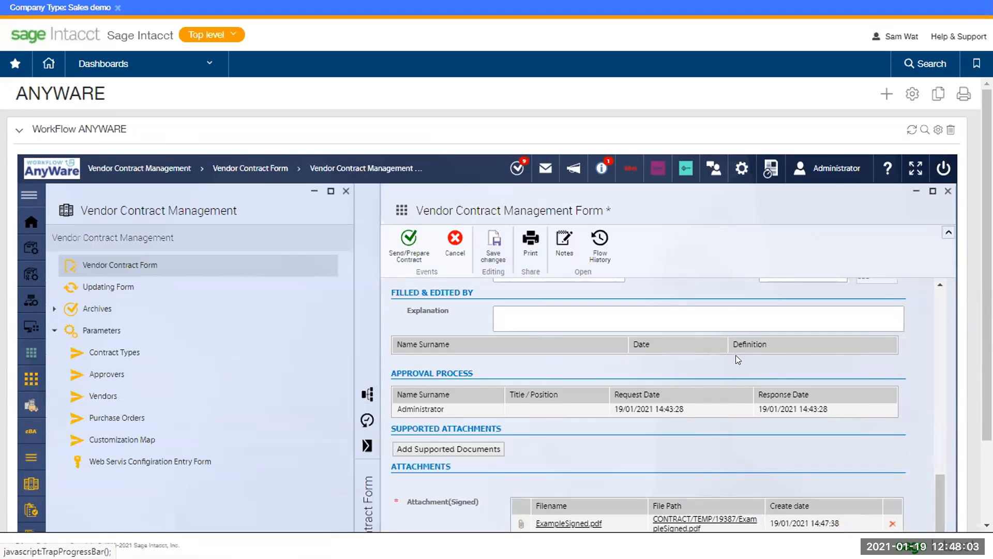
Open the contract's Flow Scheme and maximize it to view the full approval workflow diagram
scroll(828, 365, "down", 3)
left_click_drag(942, 389, 942, 186)
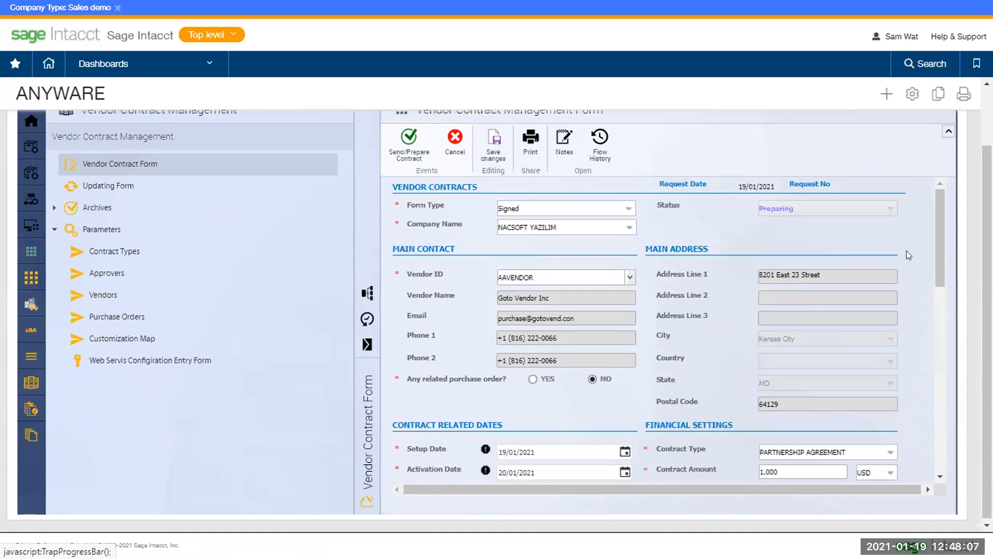
scroll(907, 251, "up", 3)
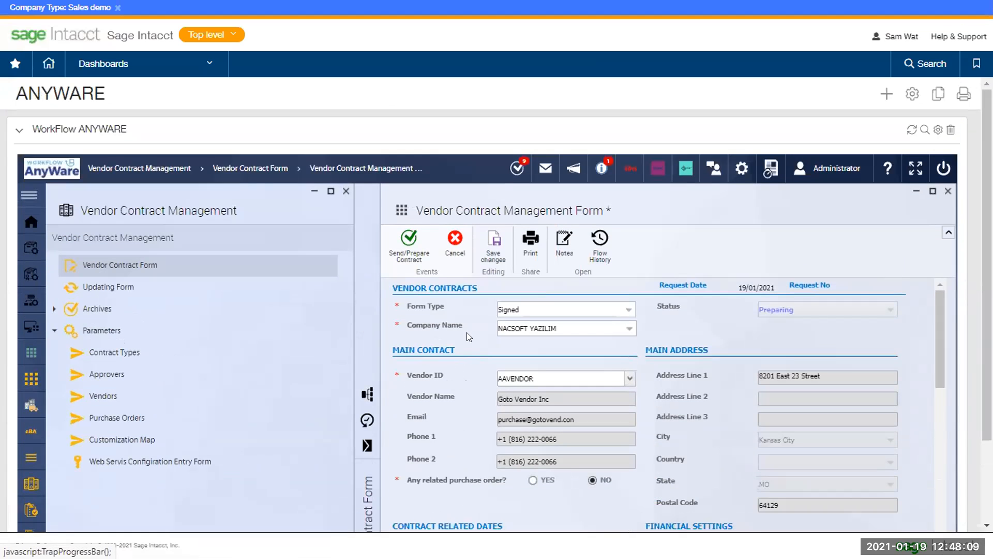
left_click(368, 394)
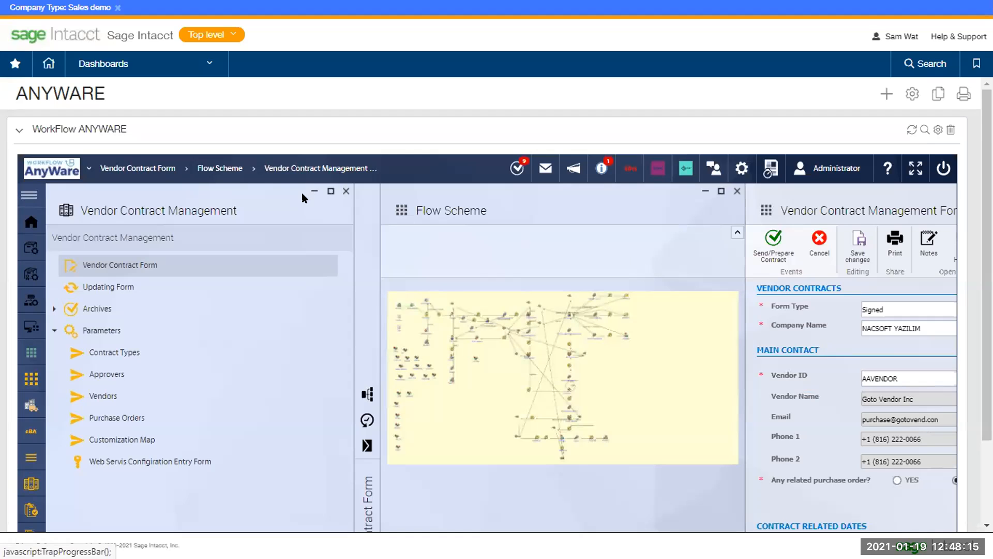
left_click(721, 191)
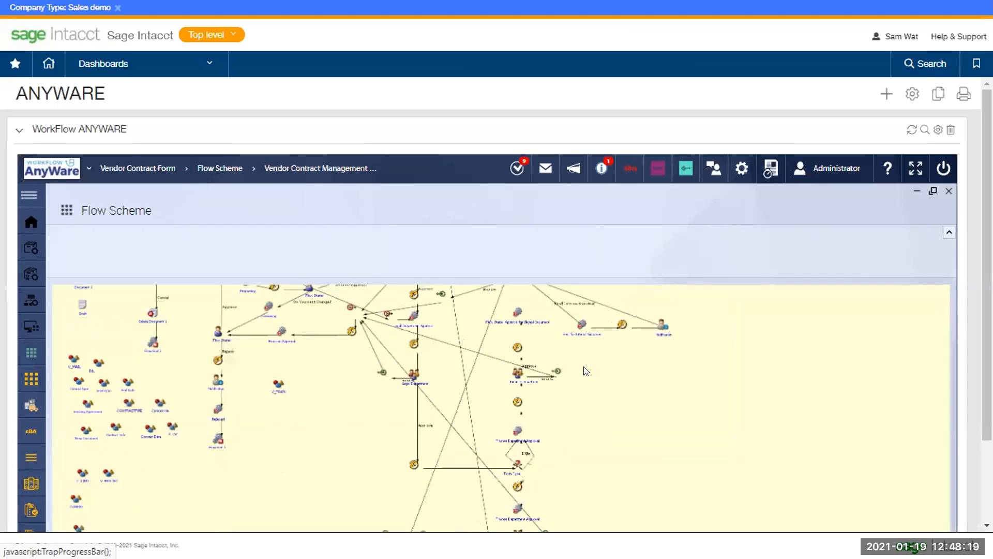
scroll(646, 369, "down", 2)
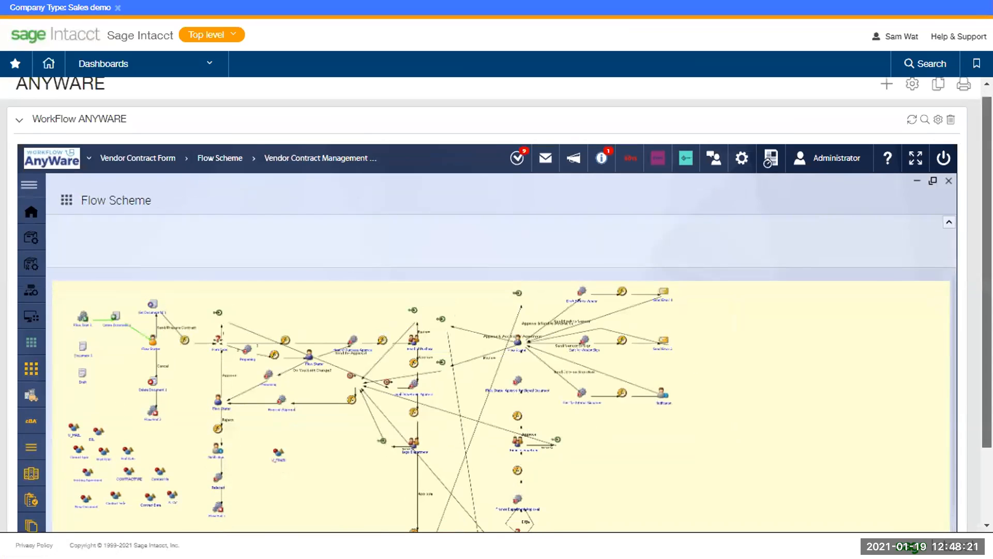
scroll(491, 300, "down", 3)
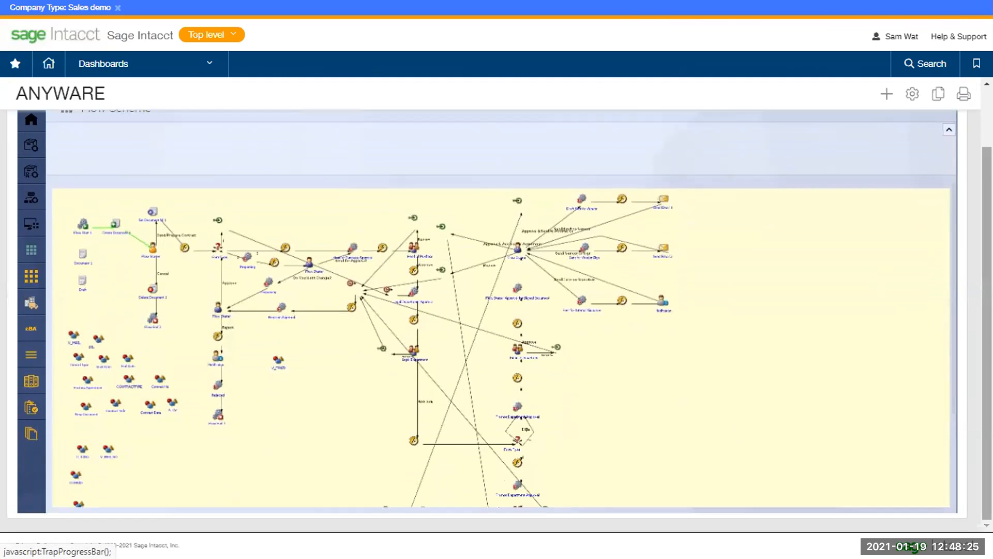
scroll(668, 321, "up", 1)
scroll(945, 200, "up", 1)
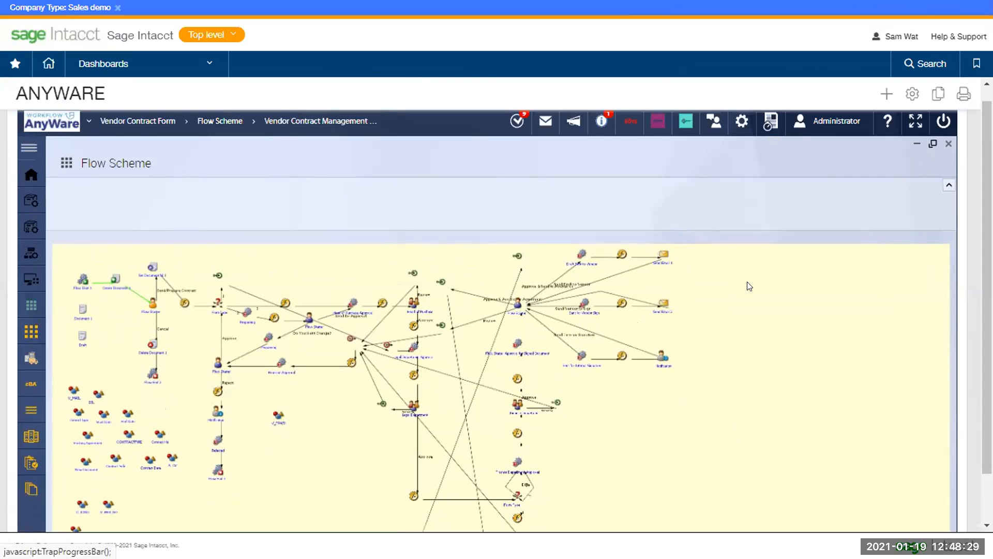
Close the flow scheme and send the contract on with Send/Prepare Contract toward Legal approval
left_click(913, 148)
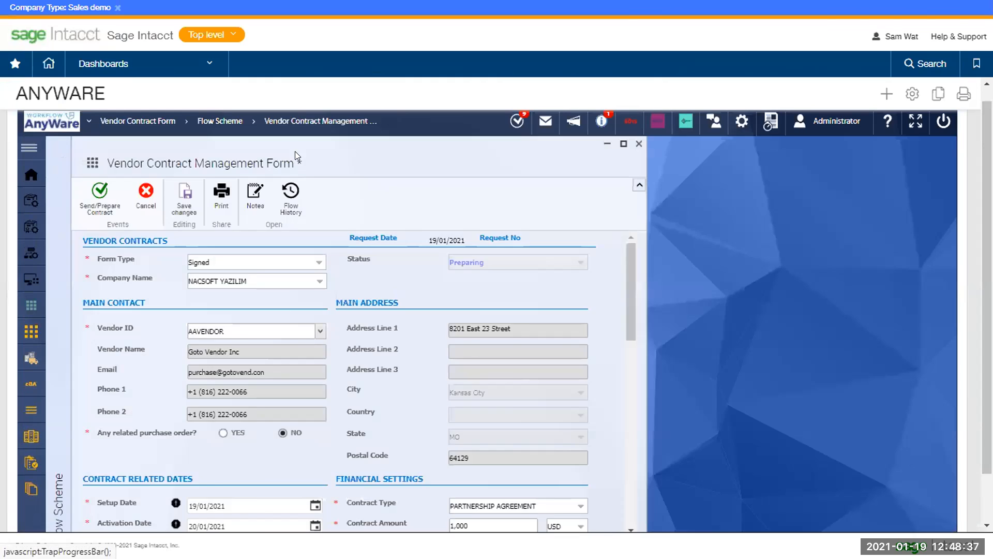
left_click_drag(383, 142, 656, 148)
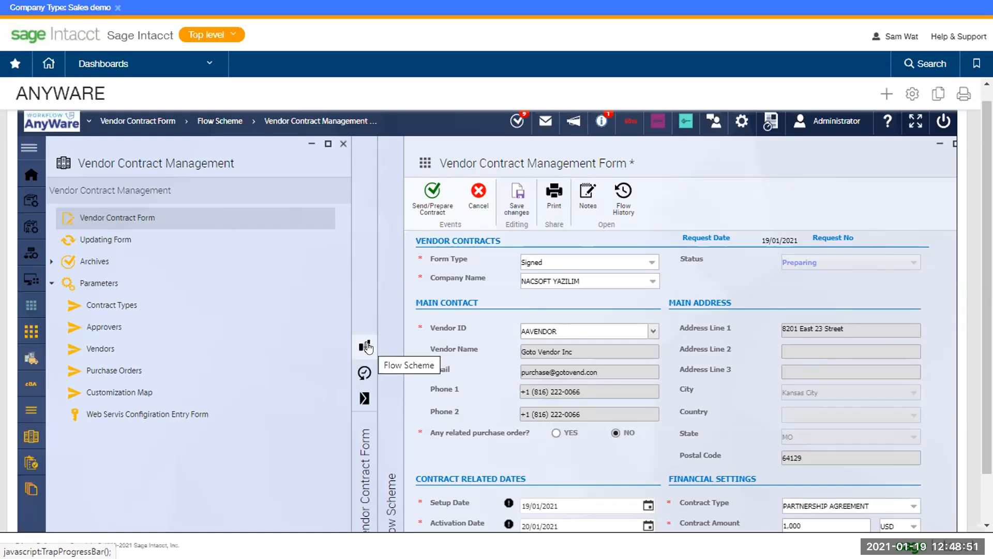
double_click(469, 354)
left_click(469, 352)
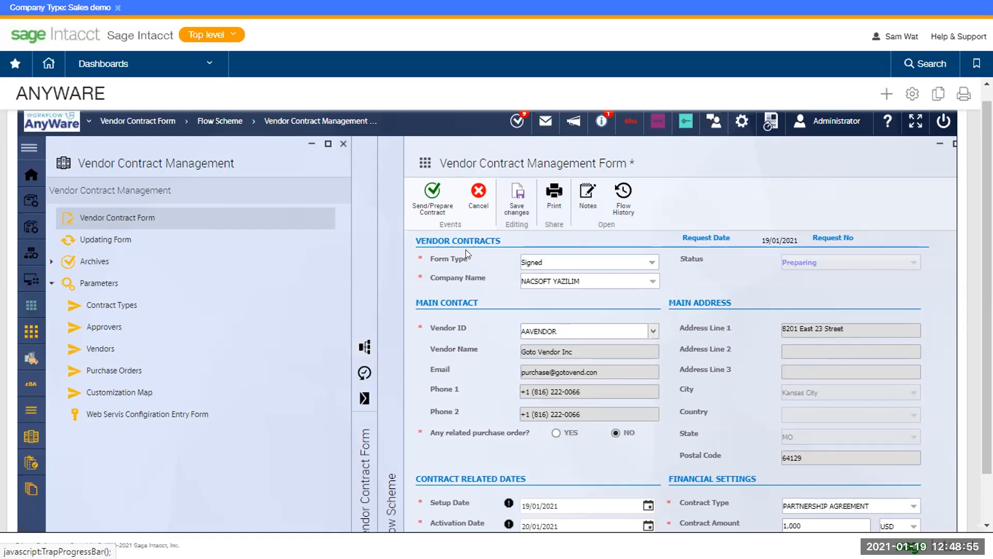
scroll(459, 315, "down", 2)
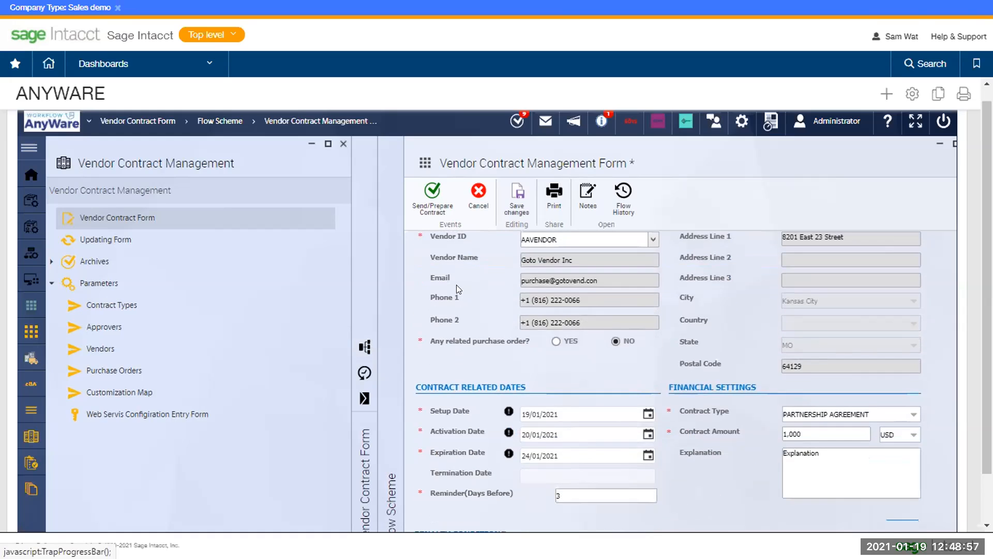
left_click(433, 201)
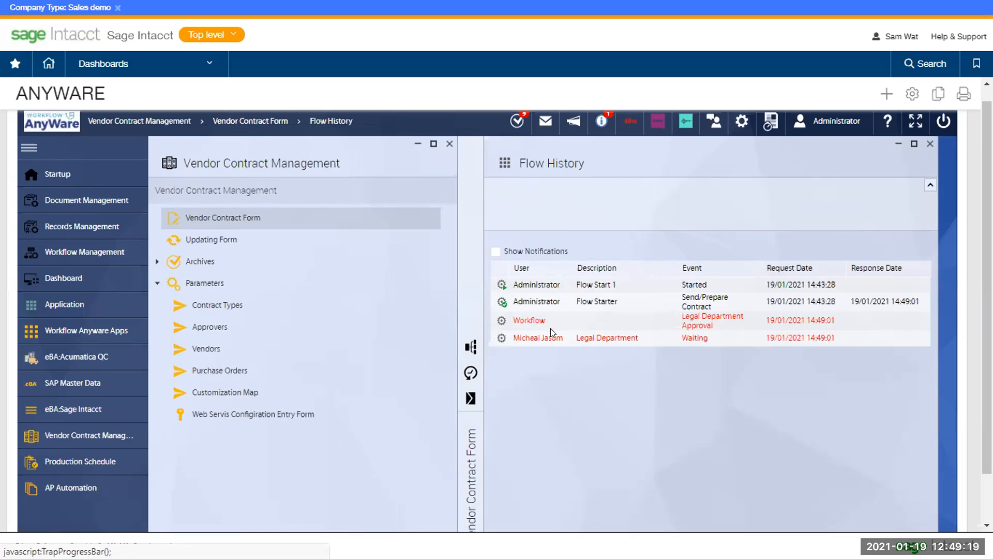
Switch the session from Administrator to the Legal Department approver's account
left_click(835, 134)
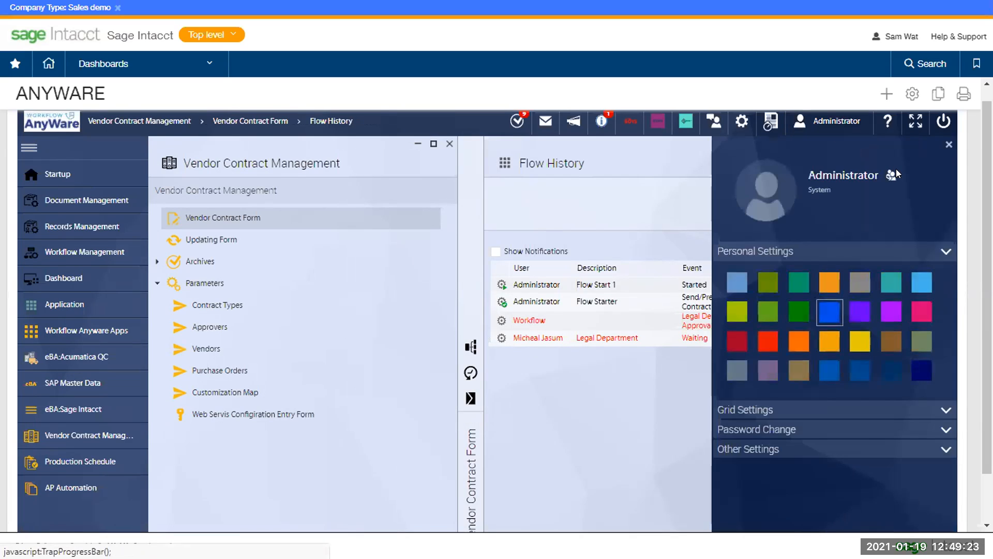
left_click(891, 177)
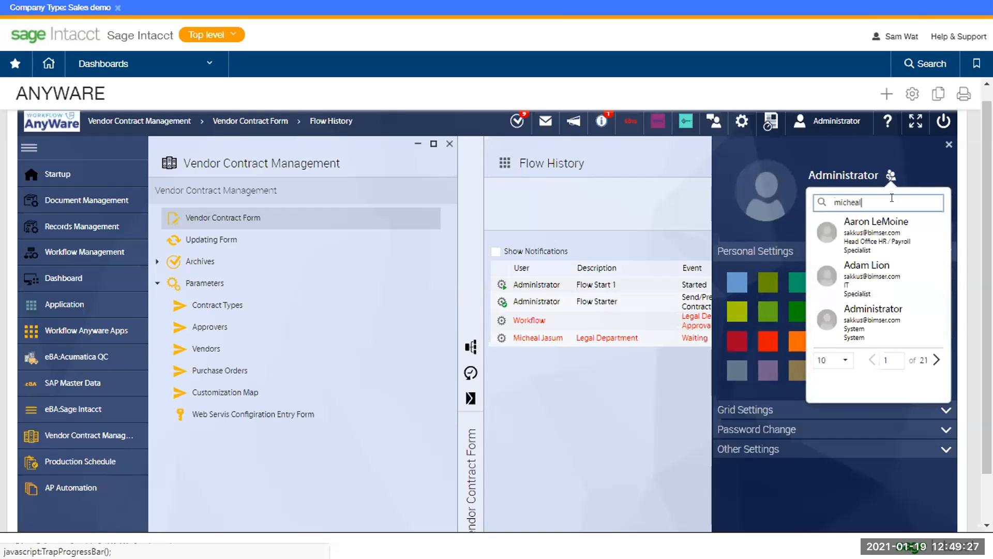
double_click(879, 239)
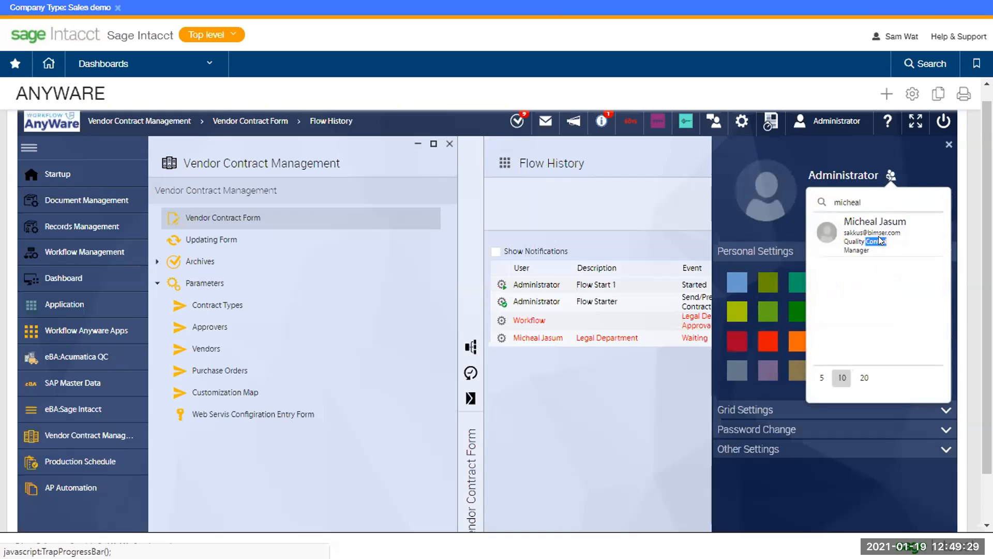
left_click(885, 228)
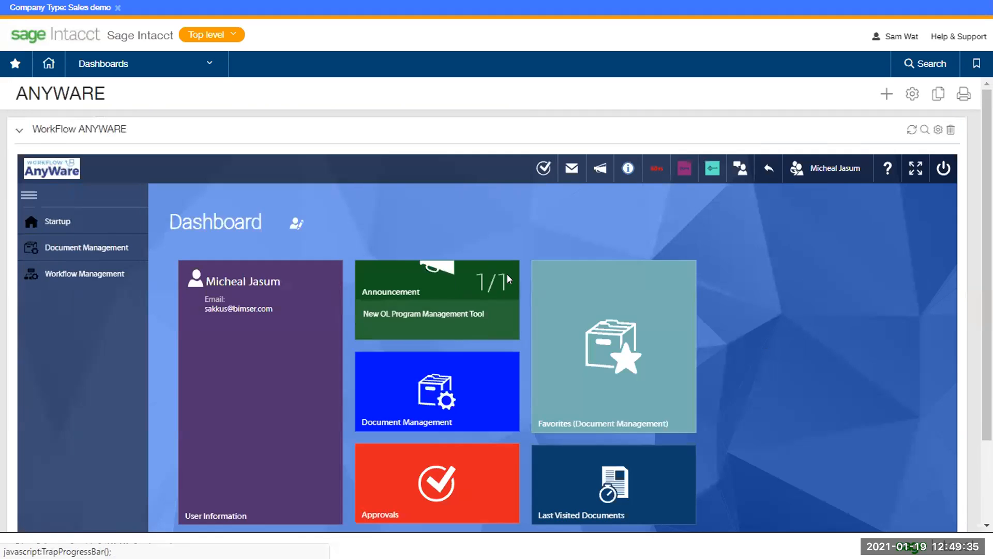
Open pending vendor contract 15580 from the Approvals tile and maximize its form
left_click(480, 459)
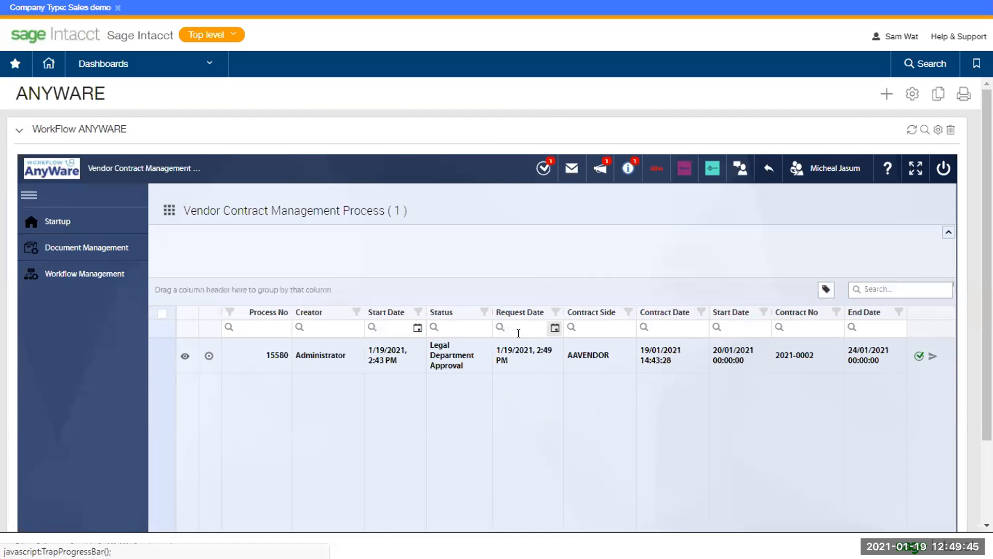
left_click(455, 355)
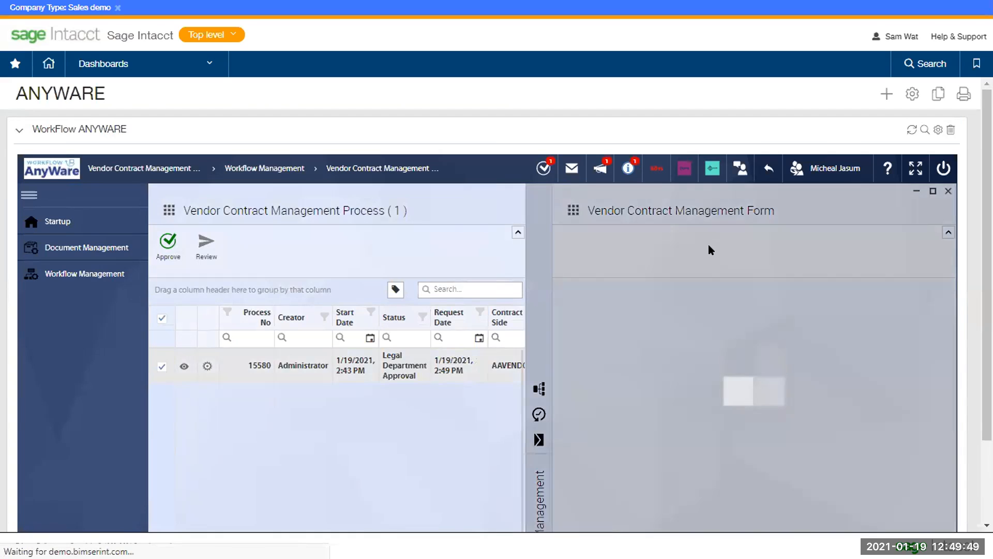
left_click(934, 191)
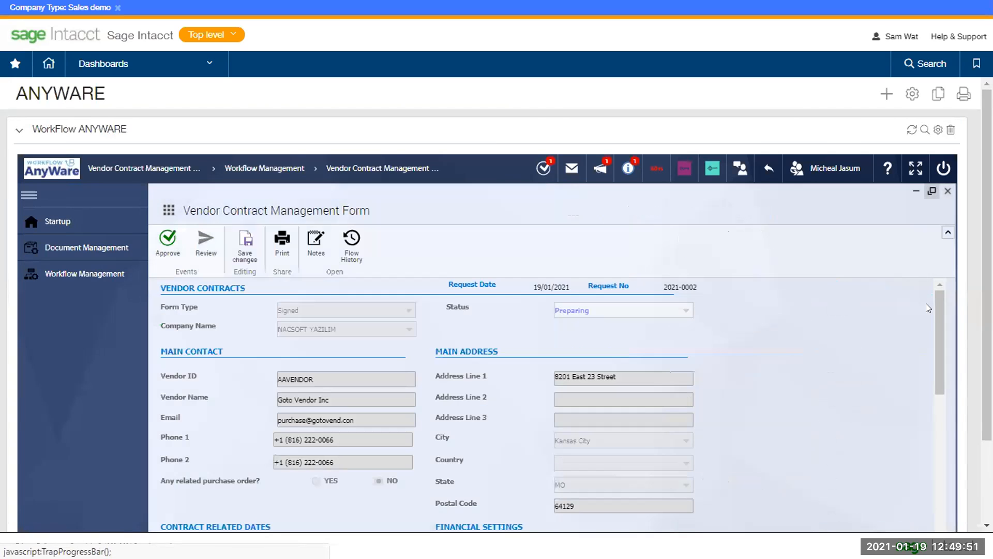
Scroll through the Goto Vendor Inc contract form to review its details
left_click_drag(937, 319, 943, 514)
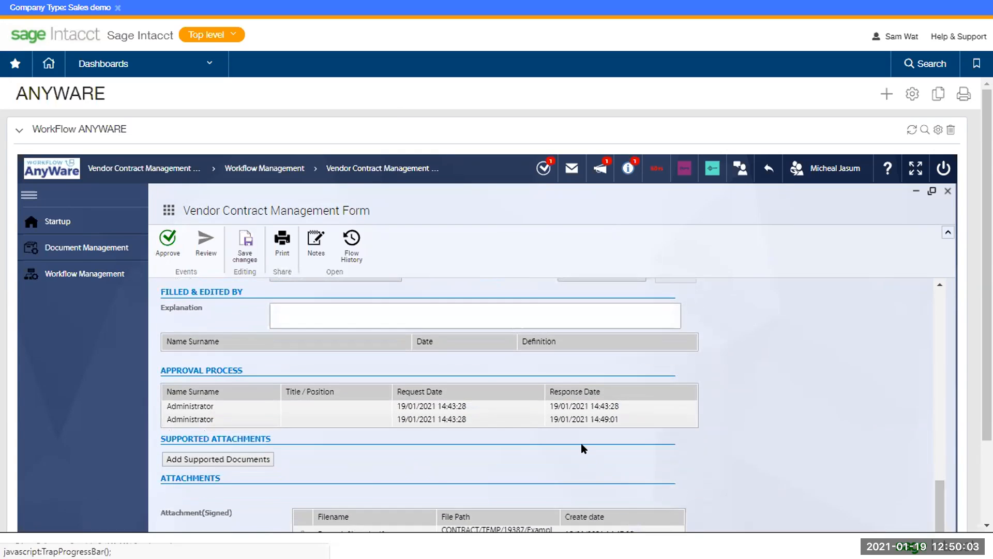
scroll(583, 449, "down", 3)
left_click_drag(357, 297, 405, 304)
left_click_drag(591, 305, 595, 305)
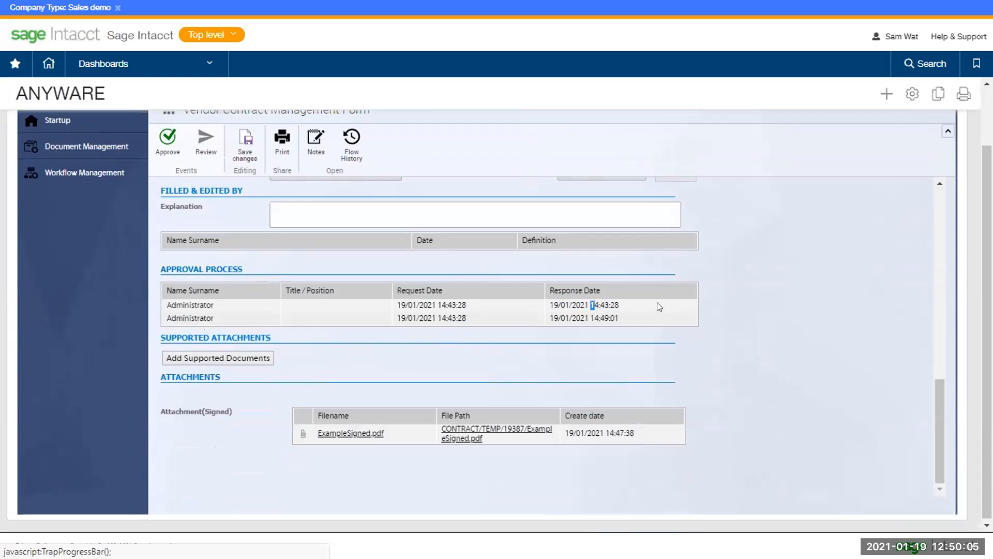
left_click(687, 309)
scroll(693, 337, "up", 1)
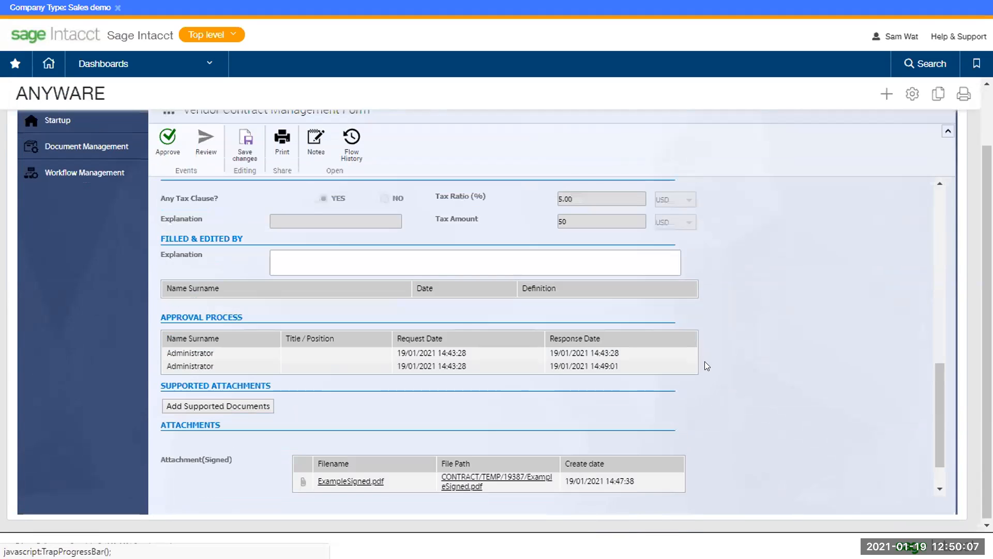
scroll(700, 366, "up", 10)
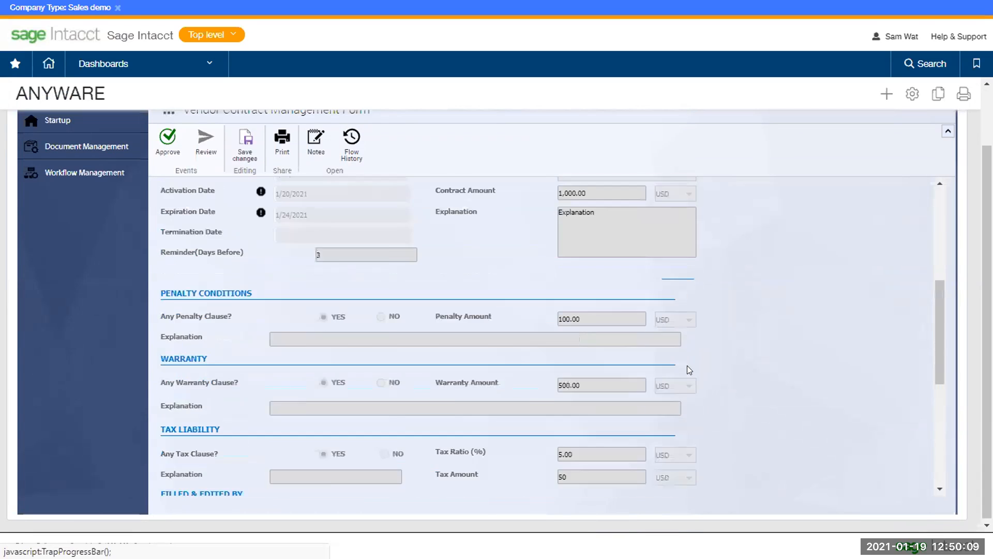
scroll(513, 338, "up", 2)
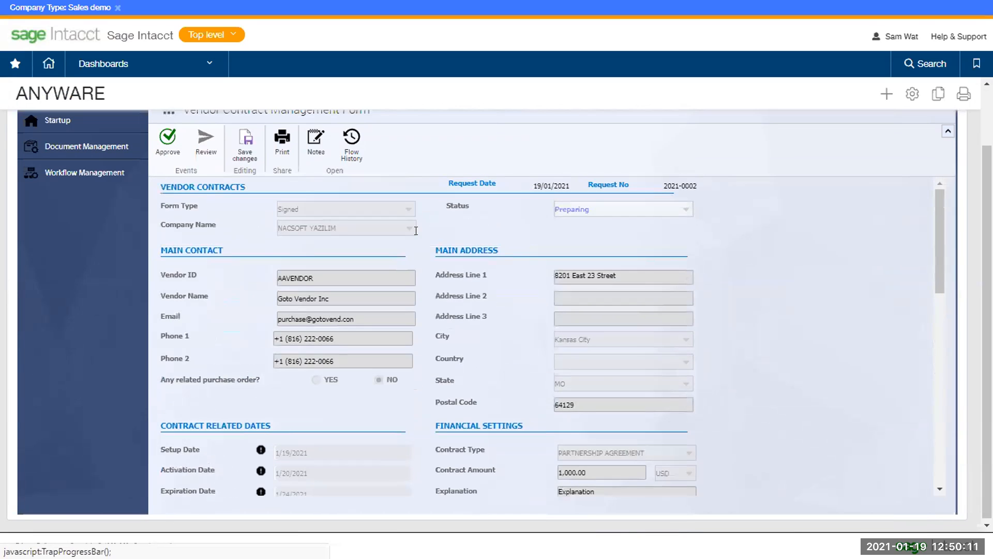
Approve contract 15580 for Legal, leaving it awaiting Finance Department approval
left_click(171, 152)
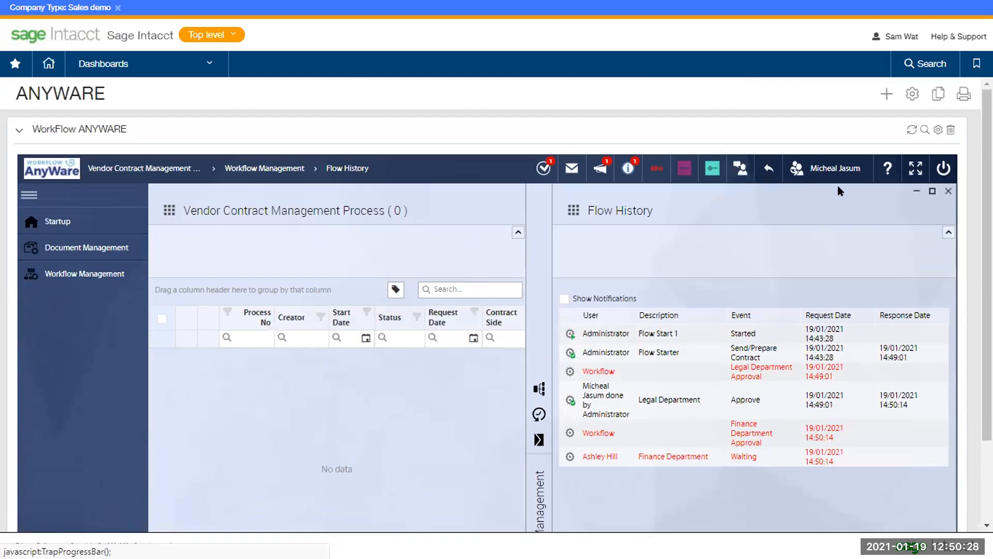
left_click(836, 170)
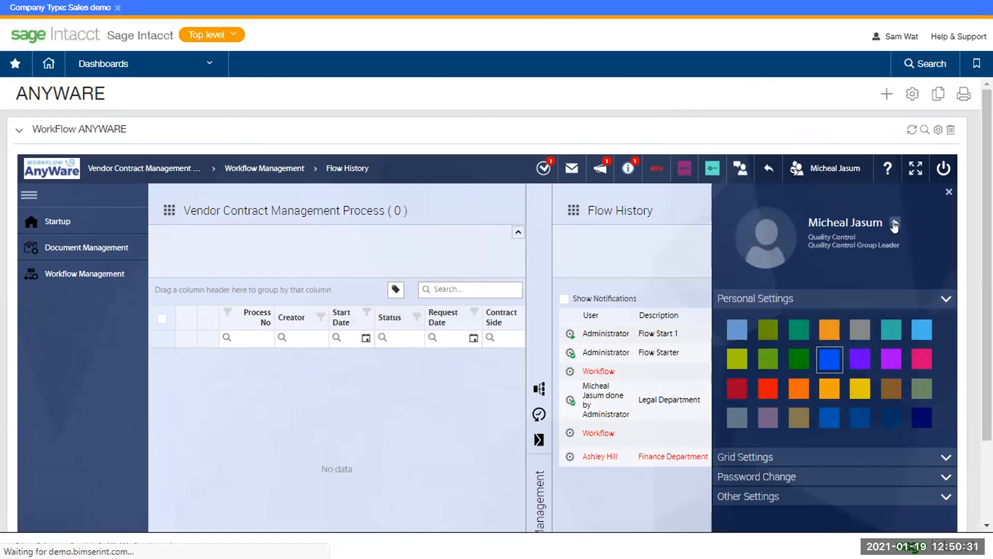
Switch via Administrator to the Finance Department approver and list their pending vendor contracts
left_click(894, 225)
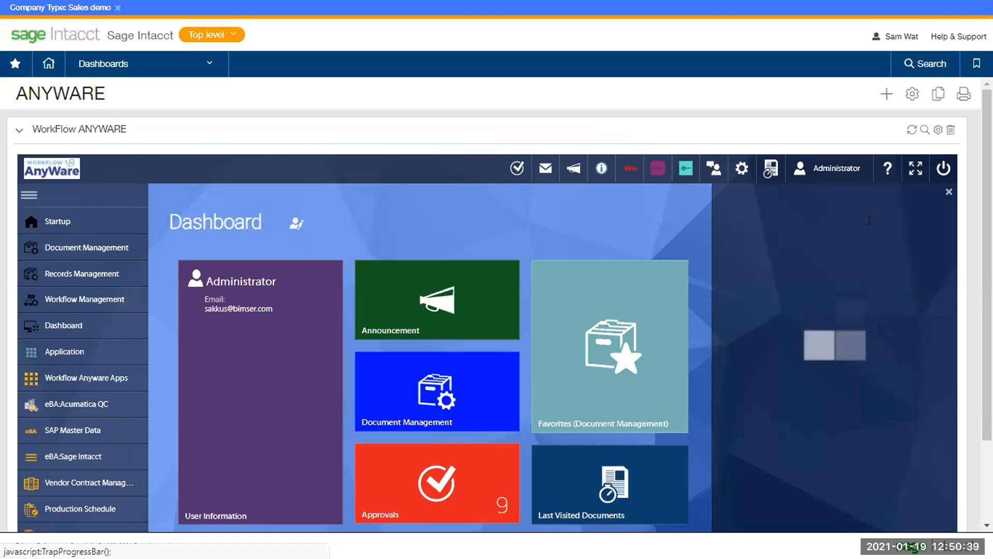
left_click(890, 222)
type("ashlet")
key("BackSpace")
type("y")
double_click(896, 283)
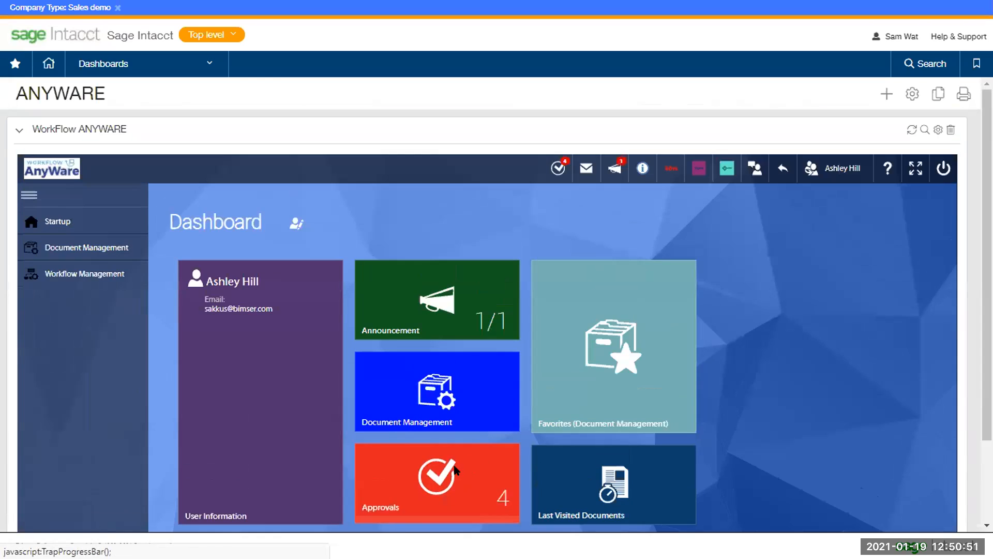
left_click(431, 472)
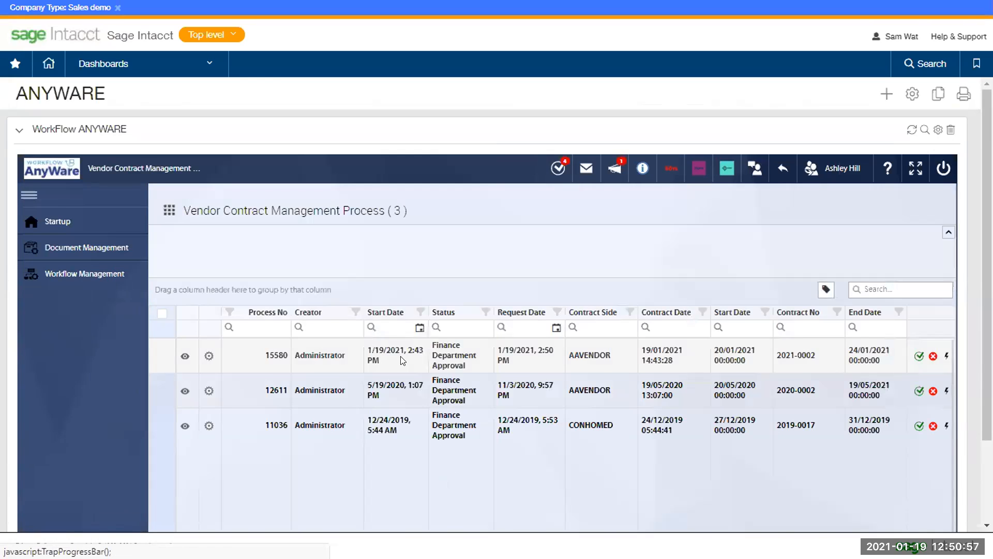
Open contract 15580 as the Finance approver in a maximized form and scroll down it
left_click(403, 361)
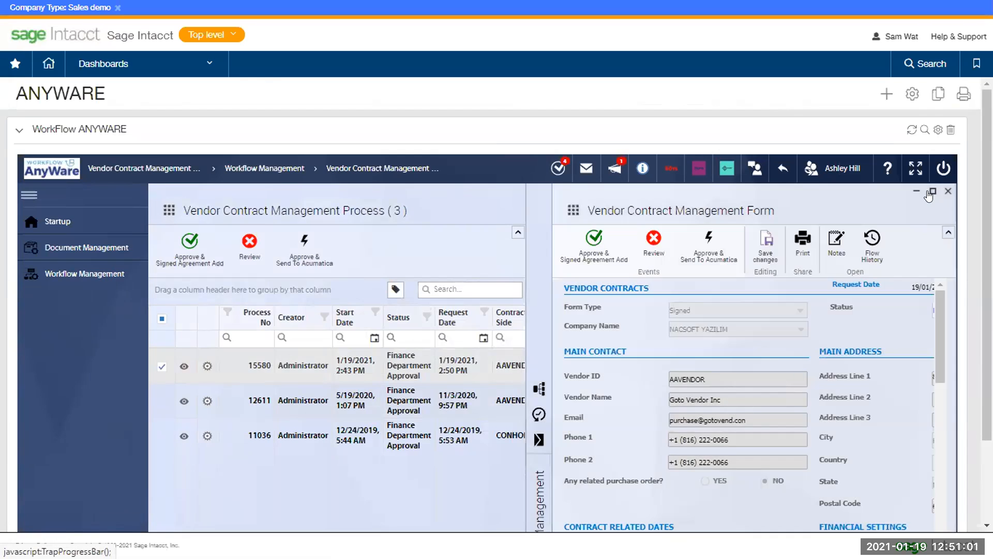
left_click(932, 192)
scroll(691, 341, "down", 7)
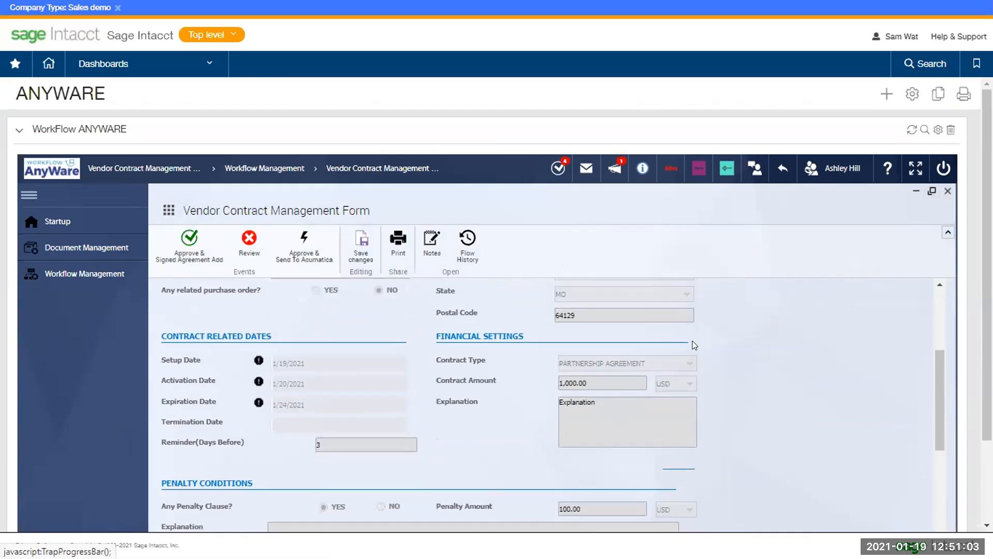
scroll(692, 351, "down", 6)
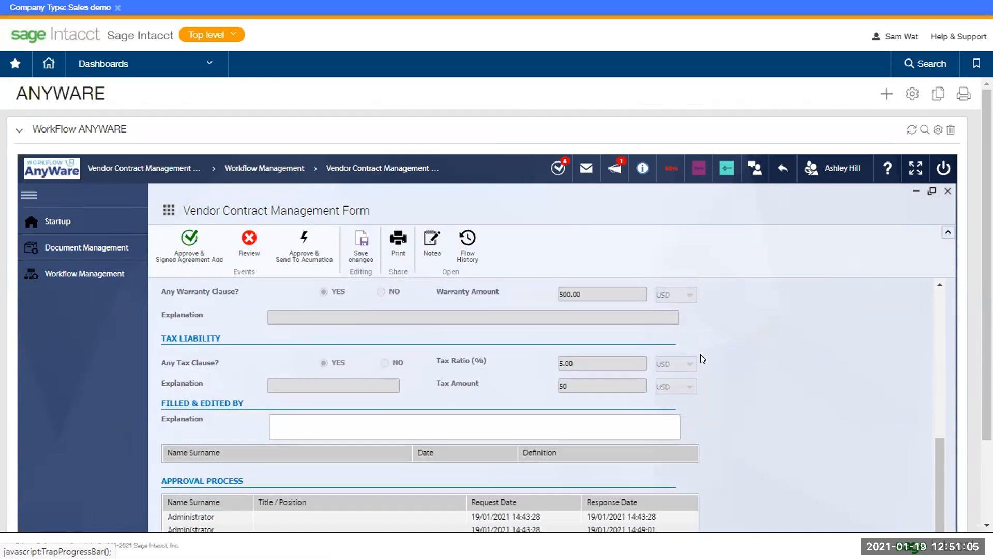
scroll(471, 401, "down", 2)
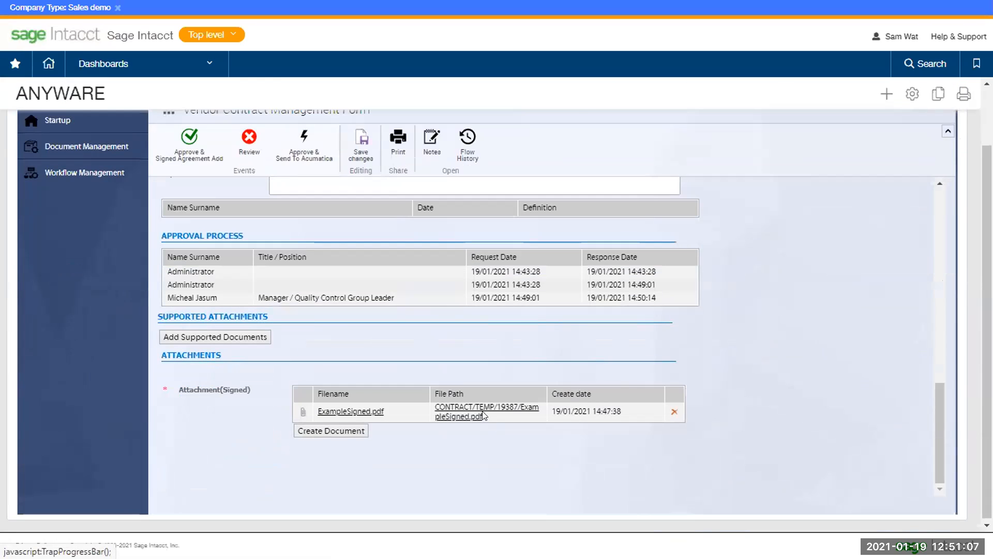
Dismiss the access-denied error on the contract PDF and choose Approve & Signed Agreement Add
left_click(464, 416)
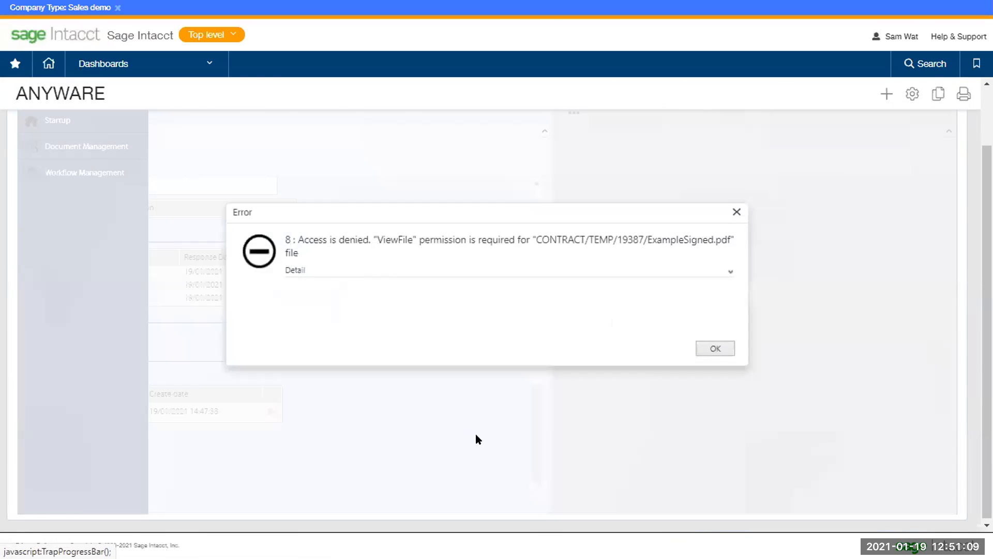
left_click(737, 212)
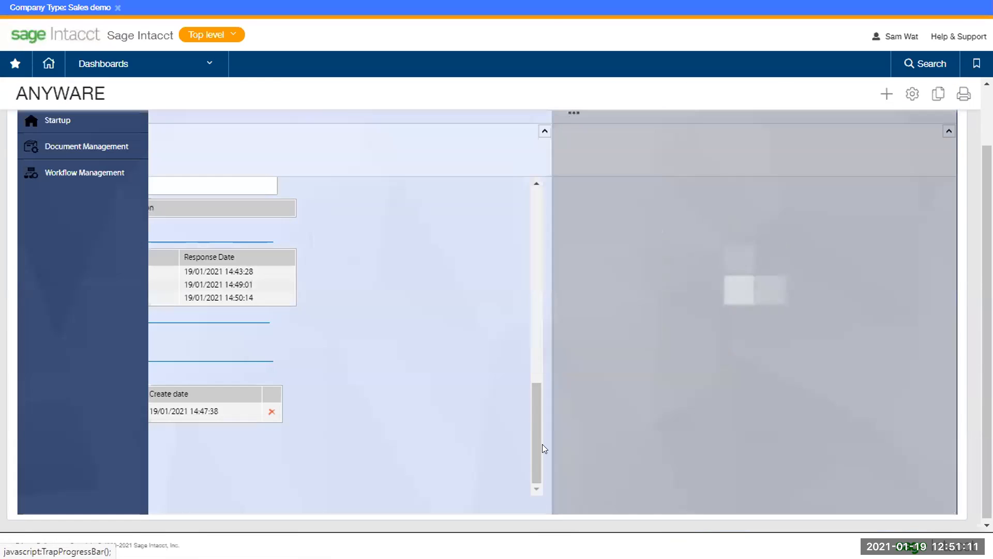
left_click(485, 121)
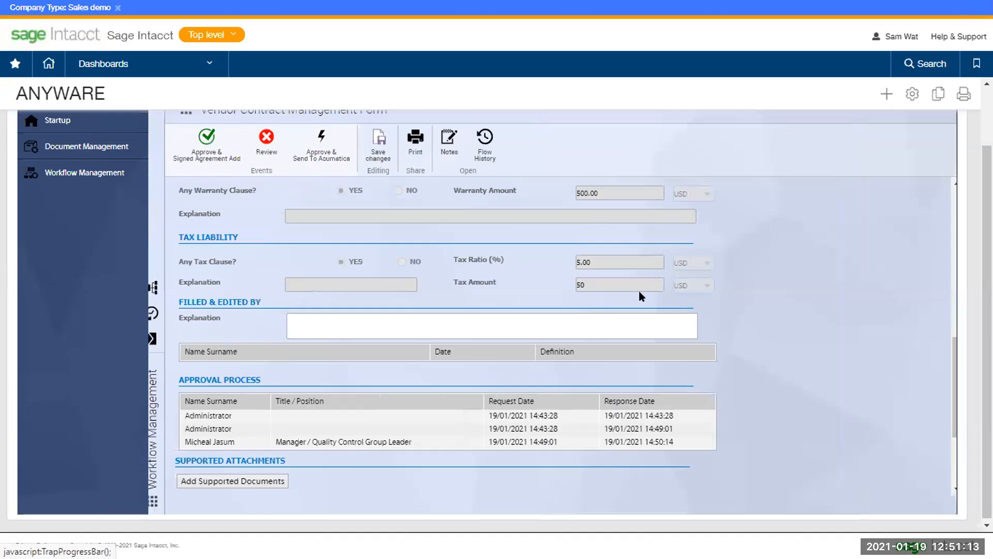
scroll(494, 275, "up", 2)
scroll(494, 279, "up", 2)
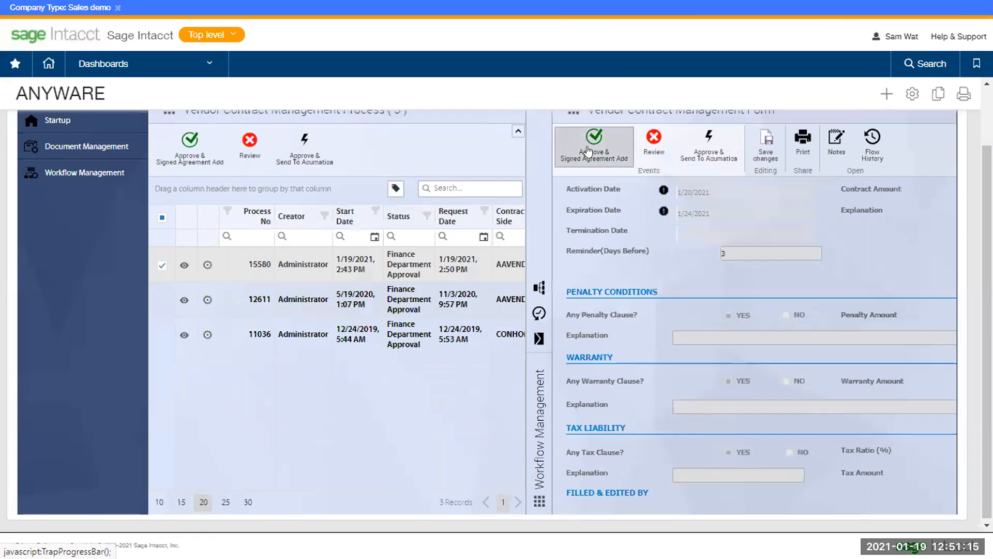
left_click(591, 143)
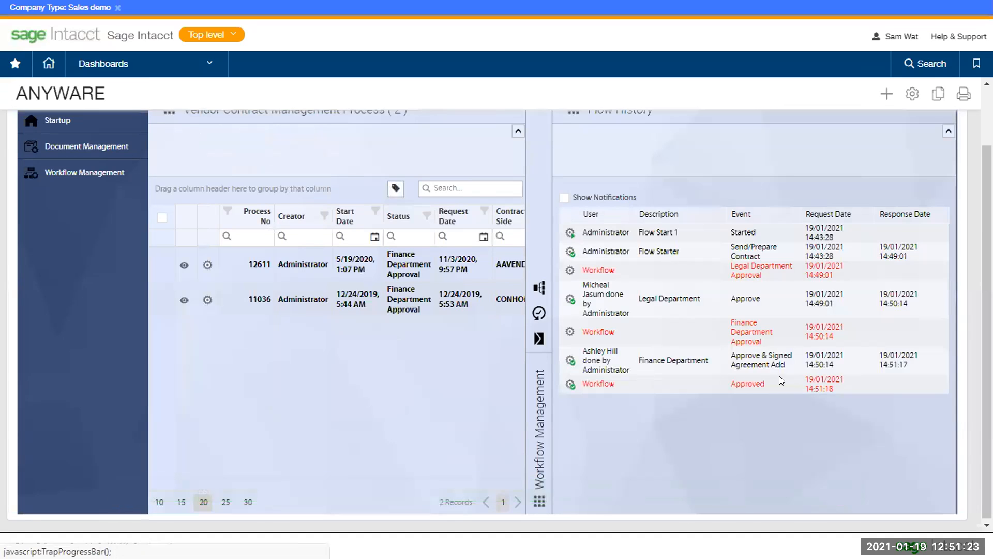
Confirm Flow History ends in Approved, then return to the Administrator account
scroll(781, 414, "up", 2)
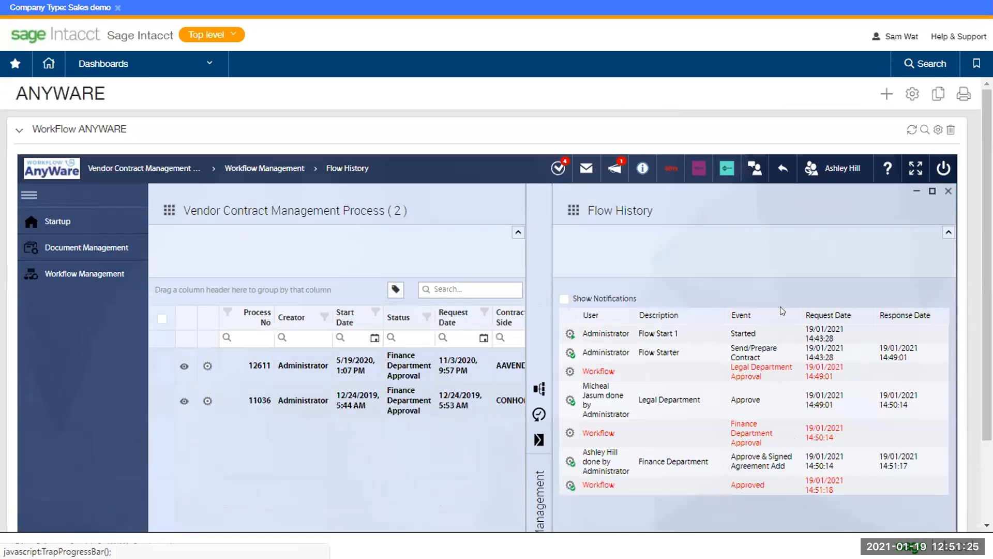
left_click(841, 168)
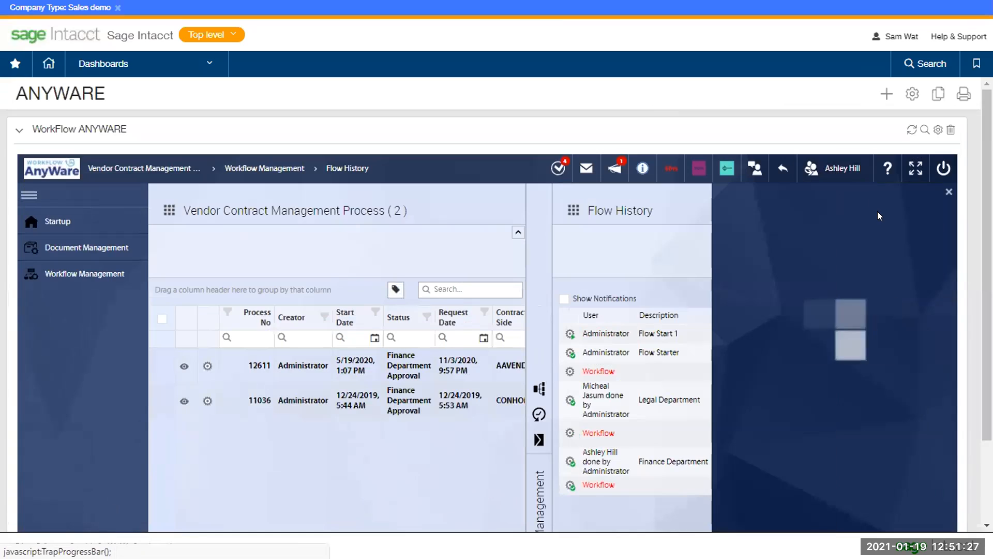
left_click(872, 221)
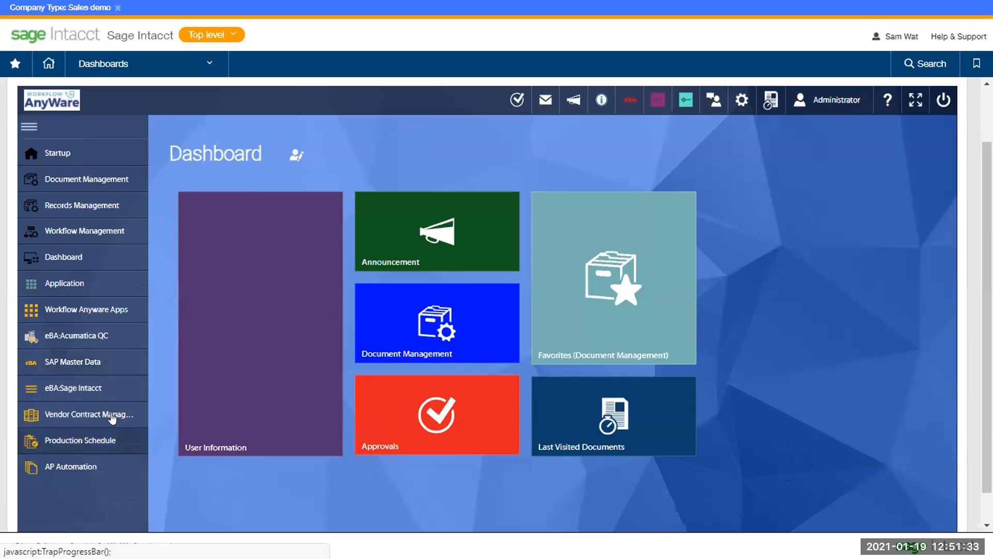
Open signed contract 2021-0002 from the Signed Contract Archive and enlarge its six-page PDF
left_click(119, 483)
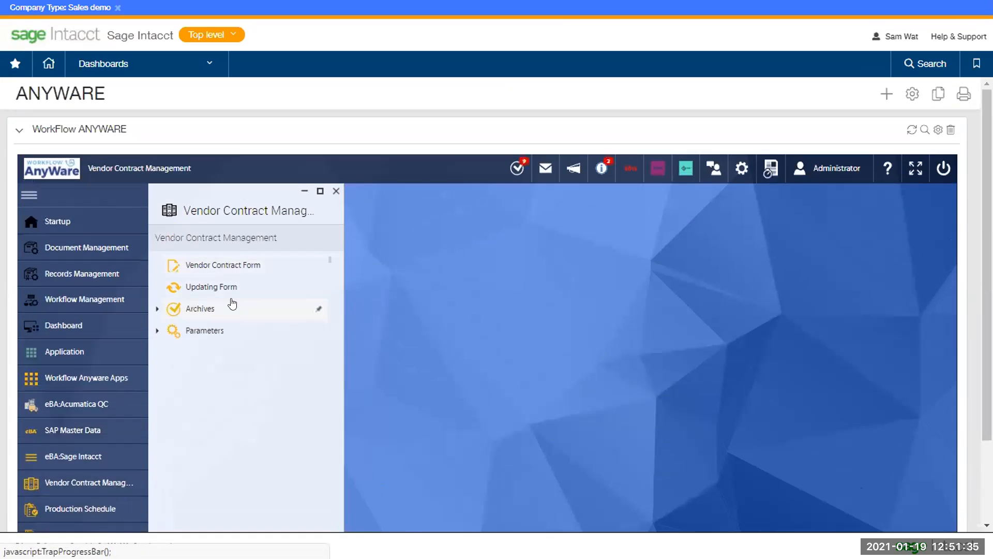
left_click(233, 307)
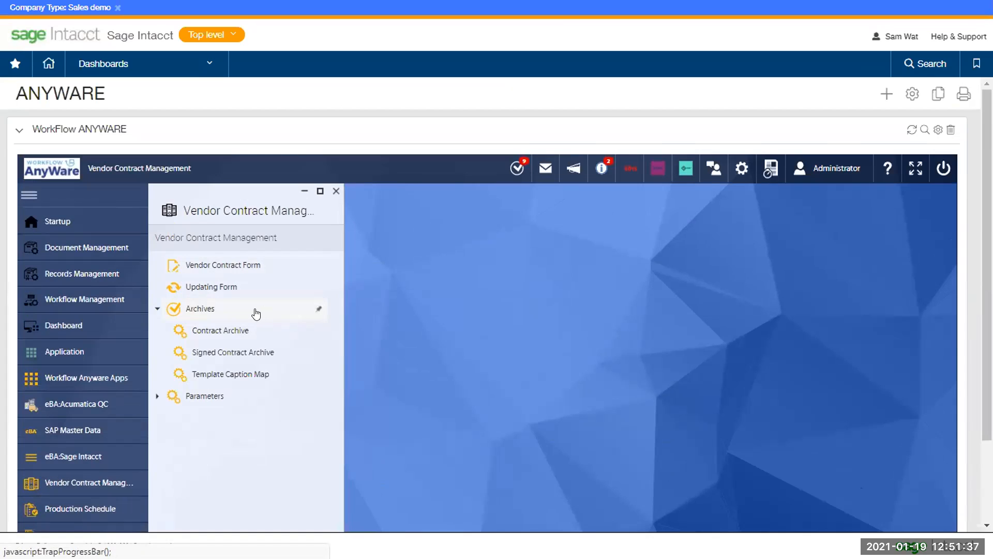
left_click(260, 352)
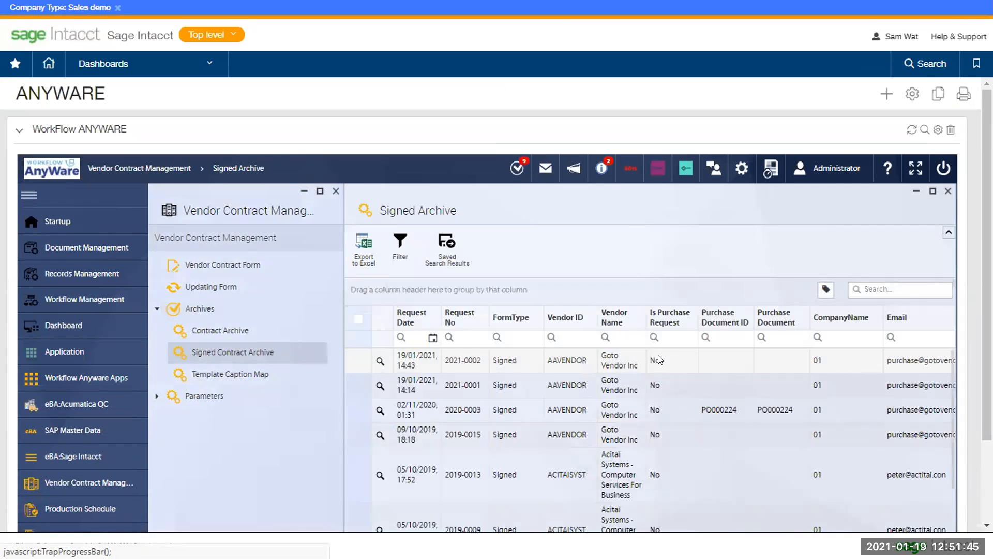
left_click(507, 360)
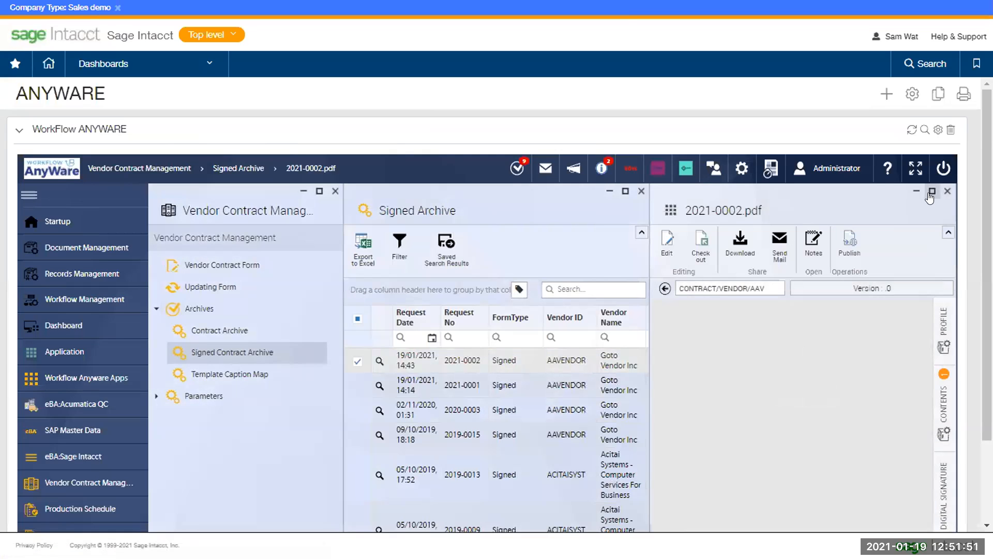
left_click_drag(925, 331, 932, 459)
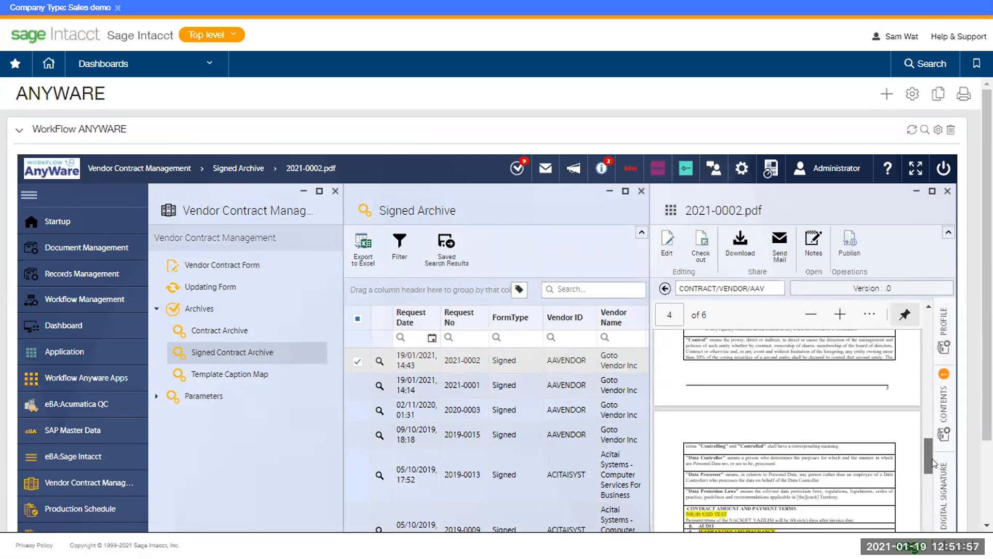
left_click(931, 191)
scroll(746, 380, "down", 3)
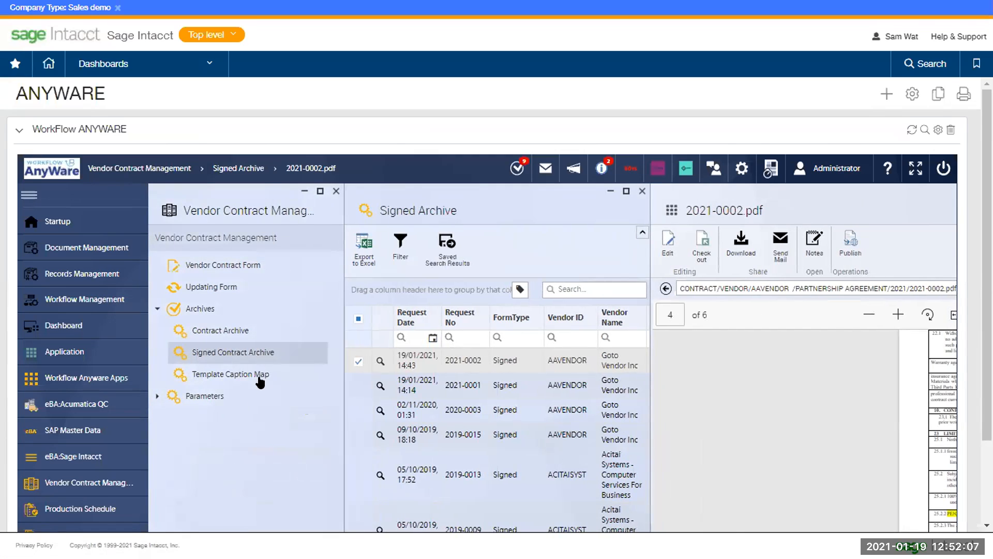
left_click(250, 396)
View the Contract Types, Vendors, Purchase Orders and Approvers parameter pages in turn
scroll(297, 321, "down", 1)
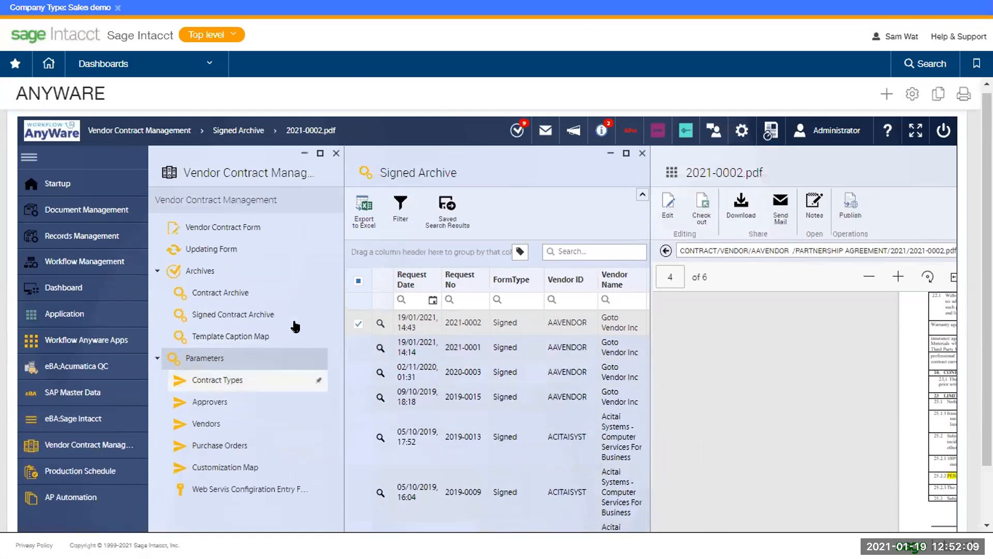
left_click(261, 382)
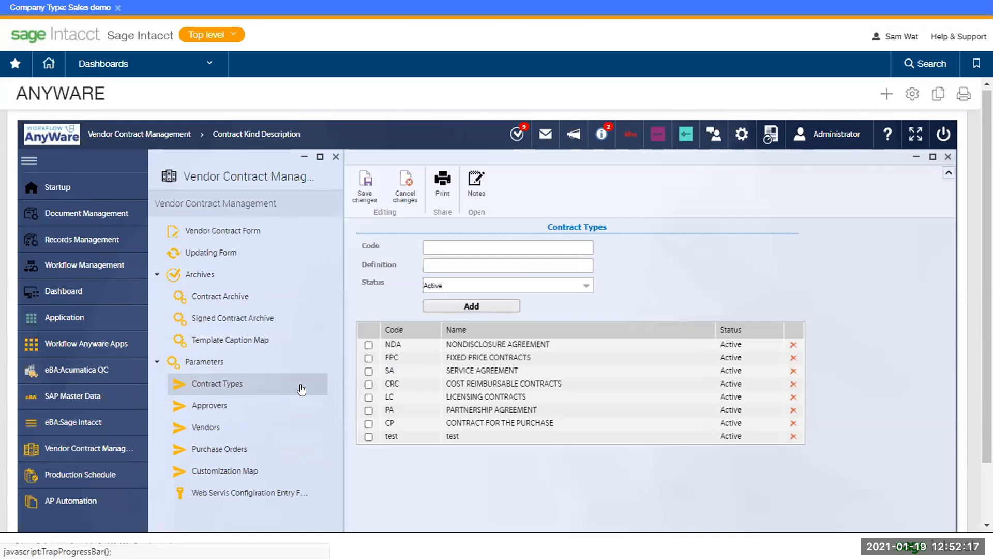
left_click(259, 435)
left_click(256, 448)
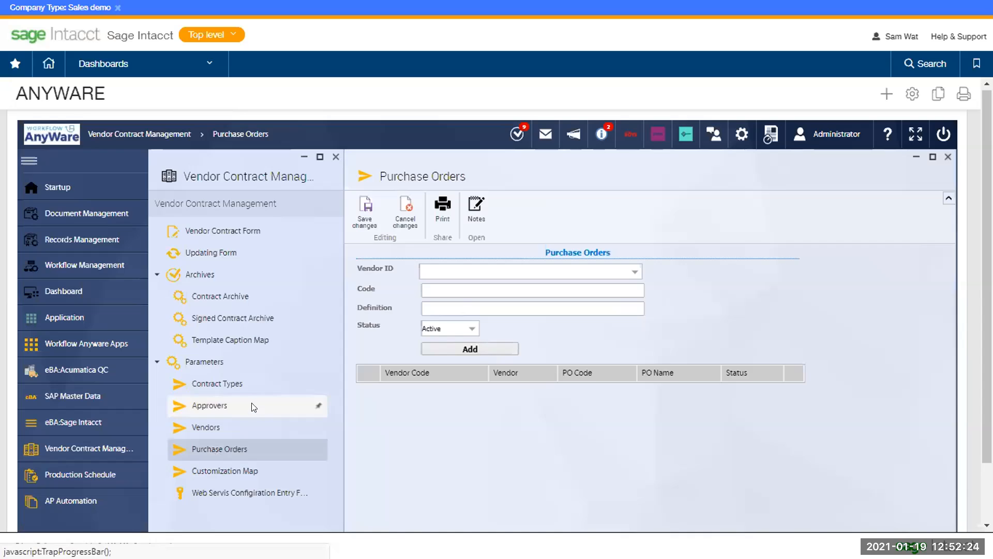
left_click(253, 407)
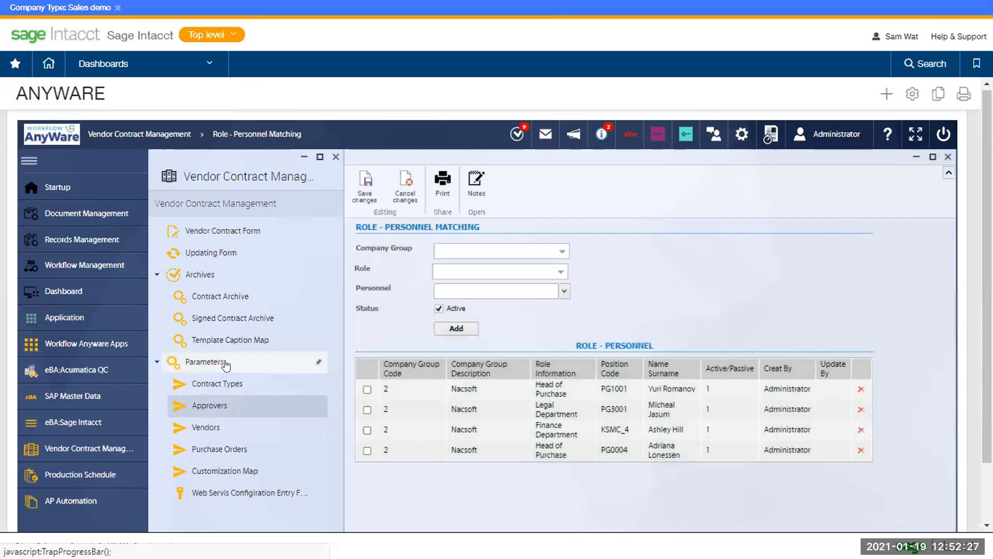
Collapse the Parameters and Archives groups and return to the vendor contract form
left_click(176, 362)
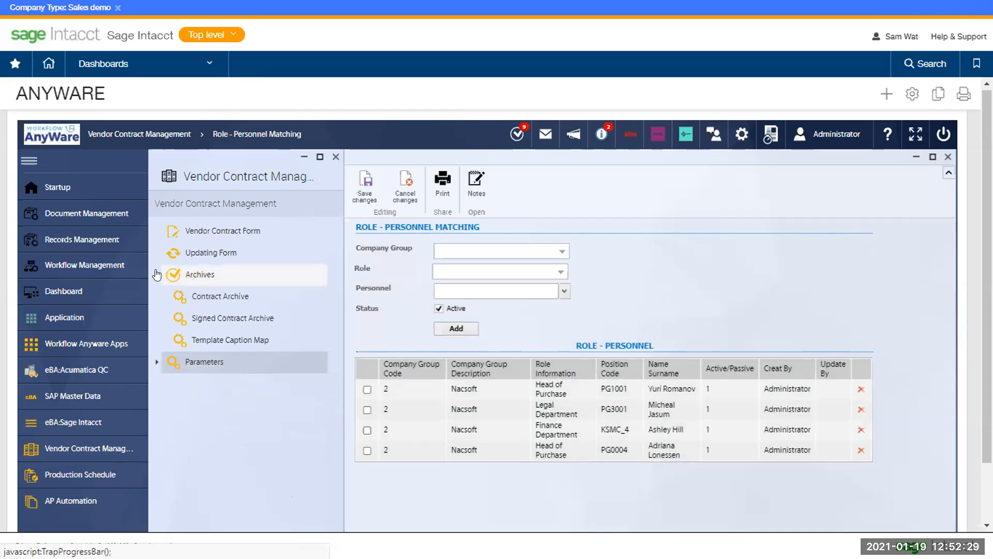
left_click(157, 275)
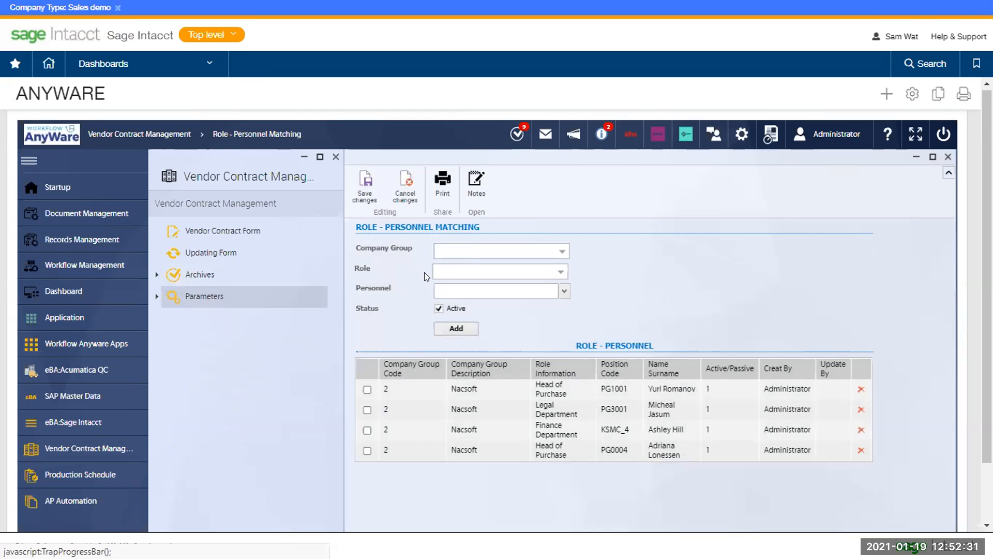
scroll(403, 274, "up", 1)
left_click_drag(404, 260, 526, 263)
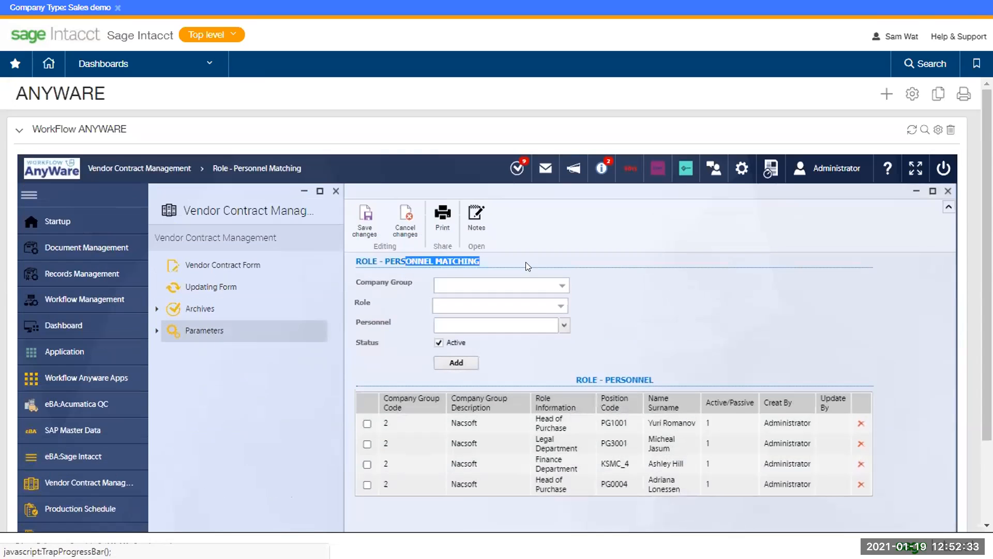
left_click(526, 262)
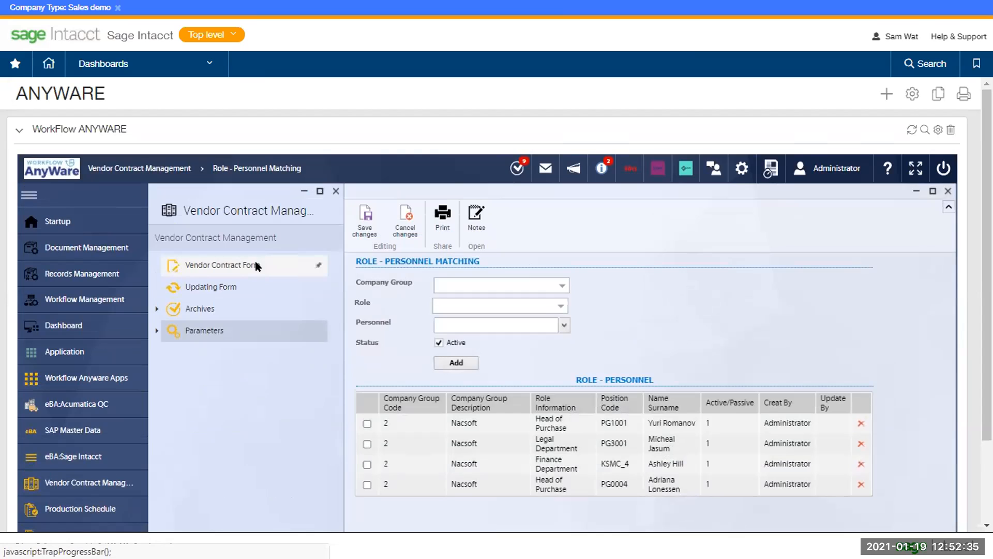
left_click(254, 266)
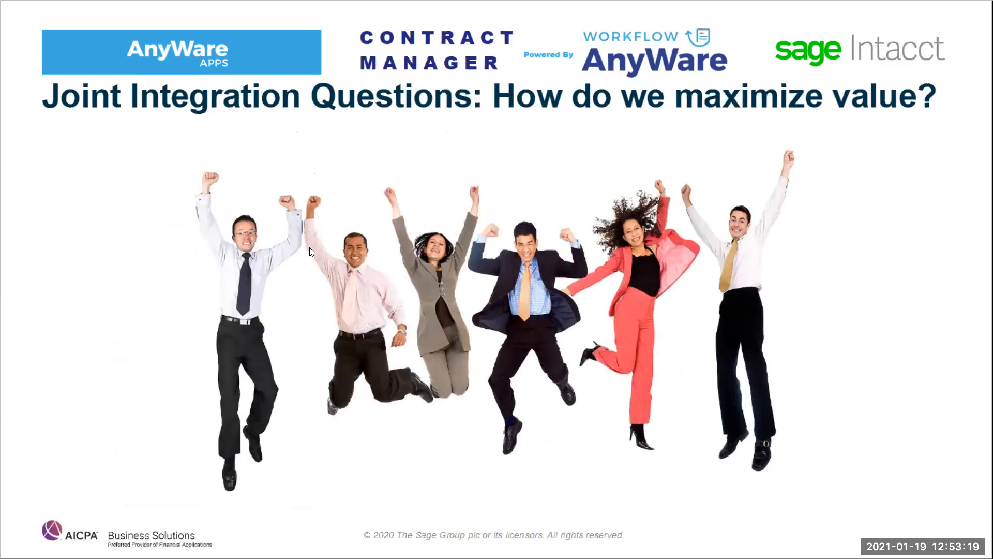
Advance the slideshow to the 'Joint Integration Questions: How do we maximize value?' slide
left_click(297, 254)
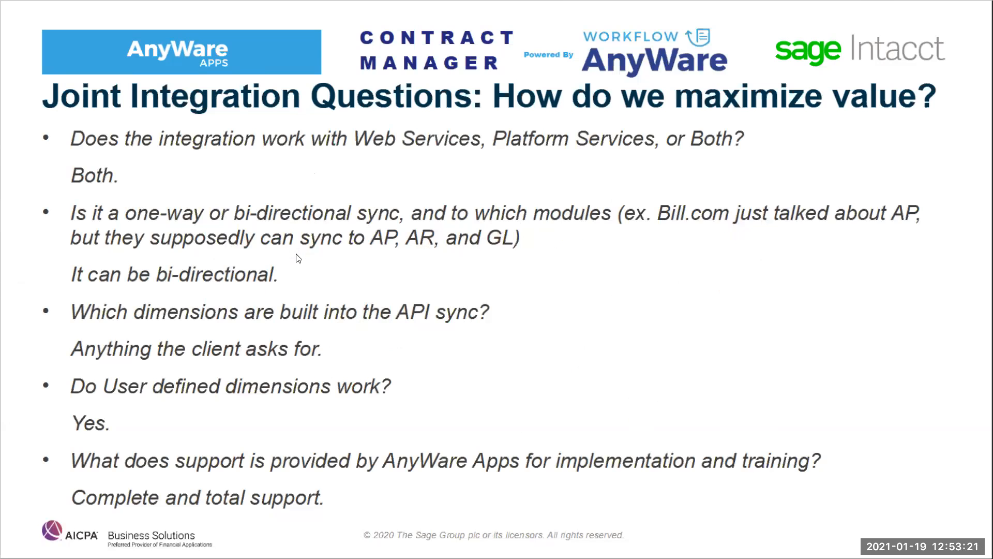